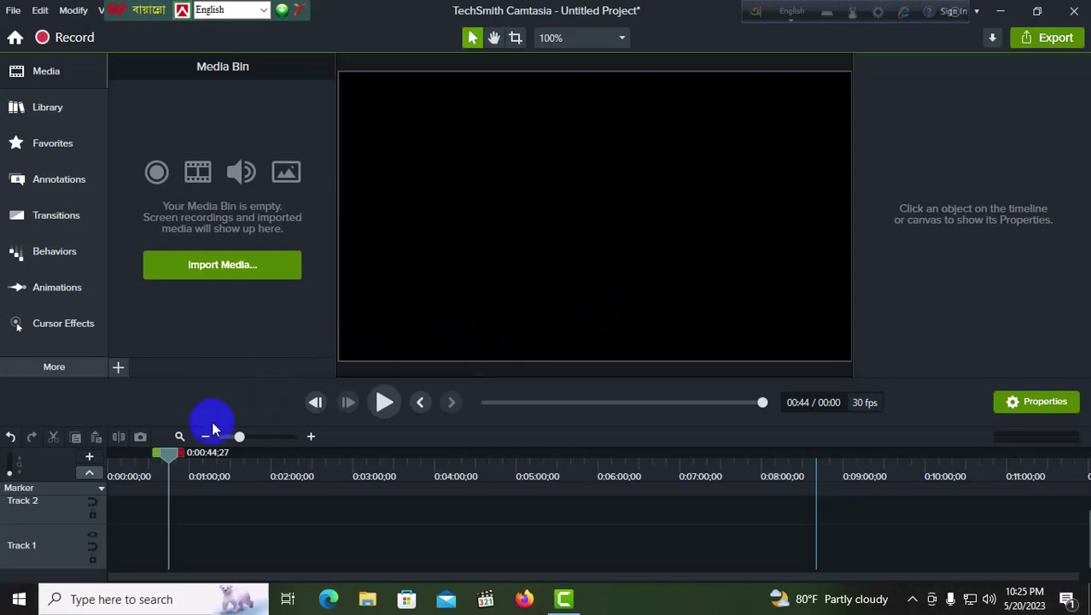
- Move the playhead back close to the timeline start and shift the floating language bar clear of the menus
click(166, 460)
drag(167, 459, 149, 456)
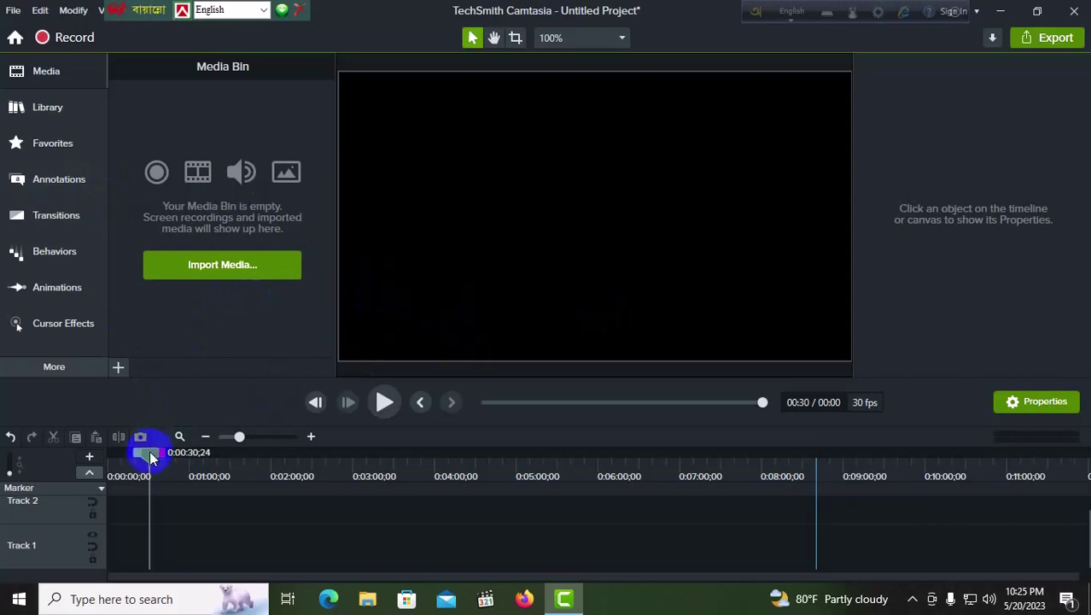
drag(149, 457, 106, 461)
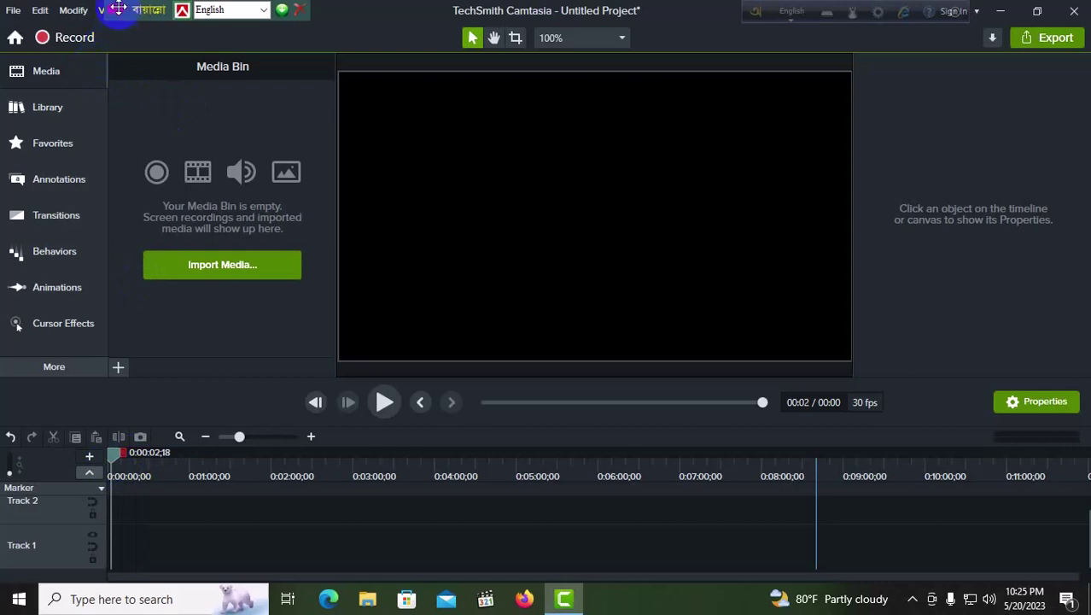
drag(118, 8, 333, 9)
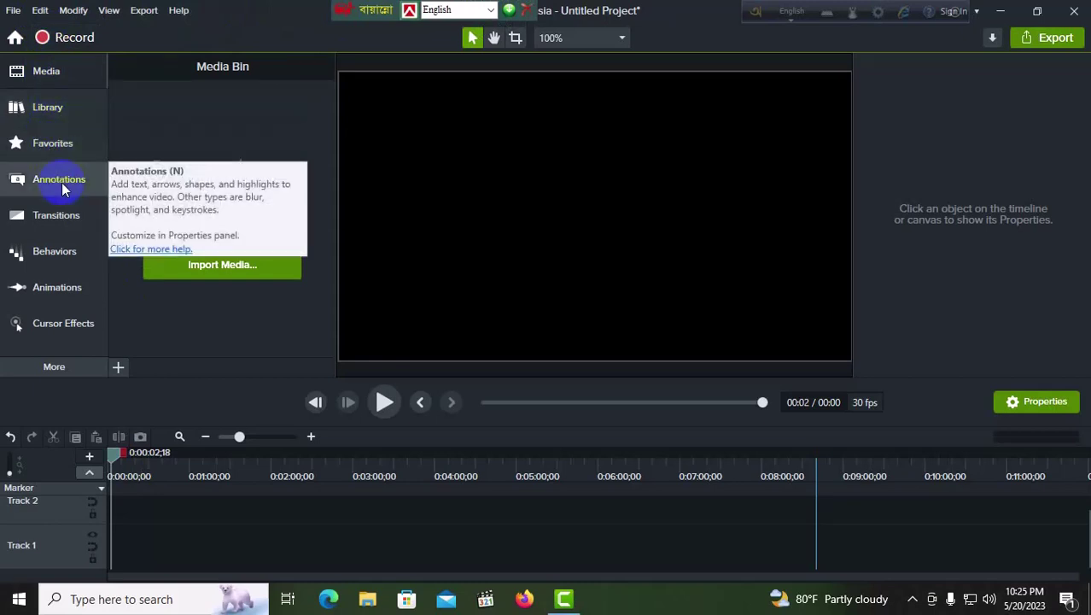
- Look through the Cursor Effects and the additional tool categories, and return to the Media Bin
click(61, 323)
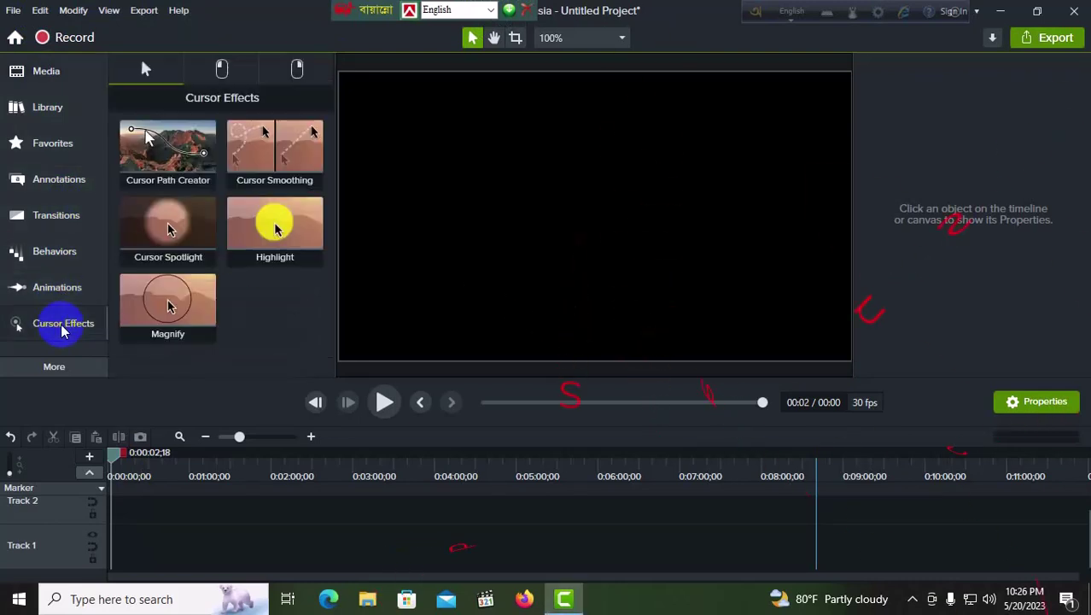
click(62, 328)
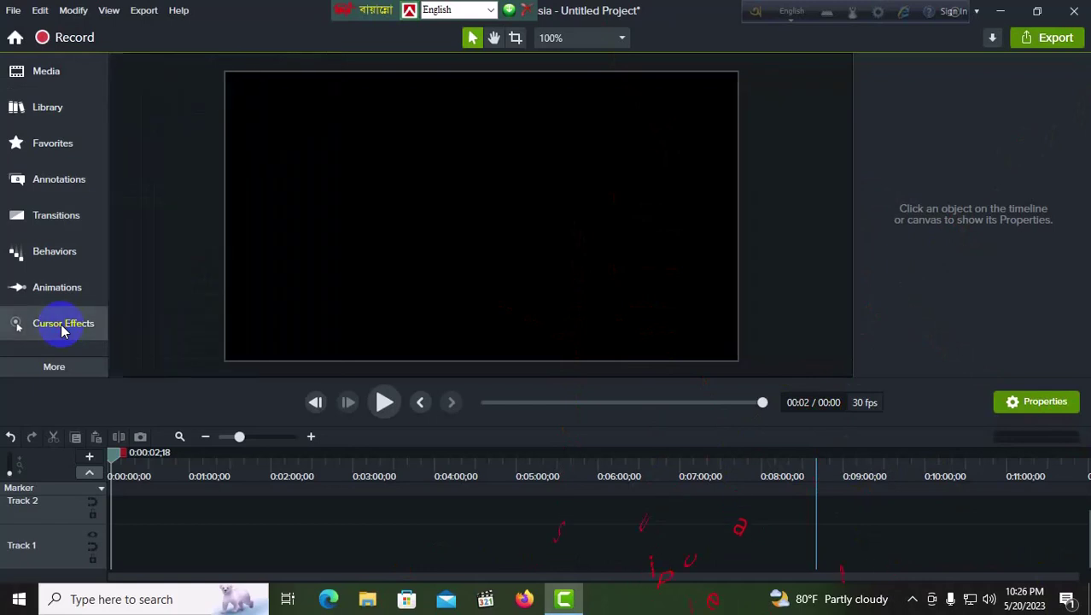
click(55, 368)
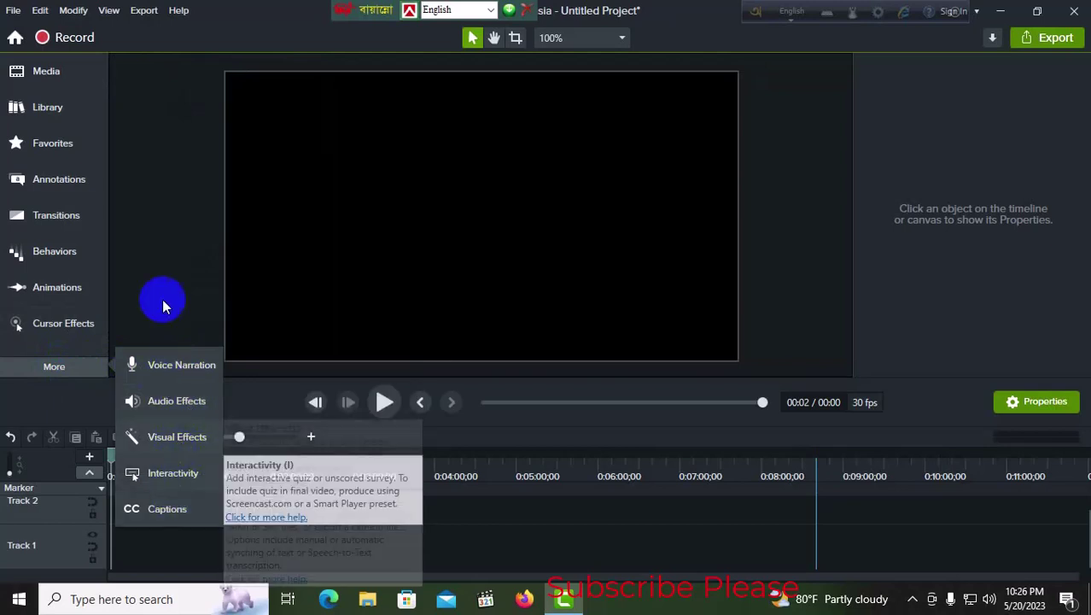
click(51, 74)
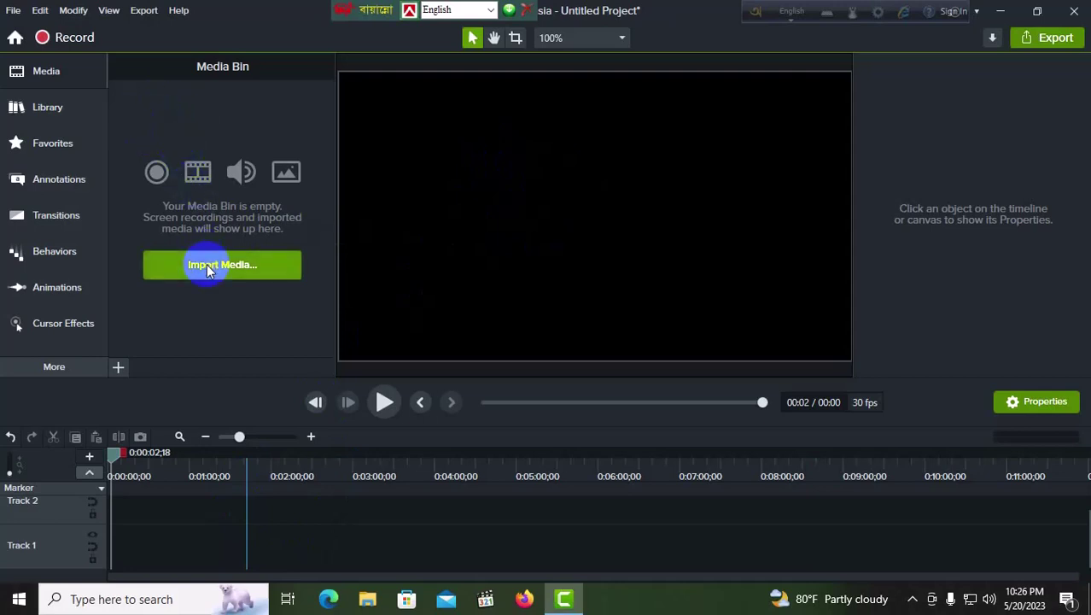
- Import the E Buke Likhechi video from the desktop into the Media Bin
click(13, 10)
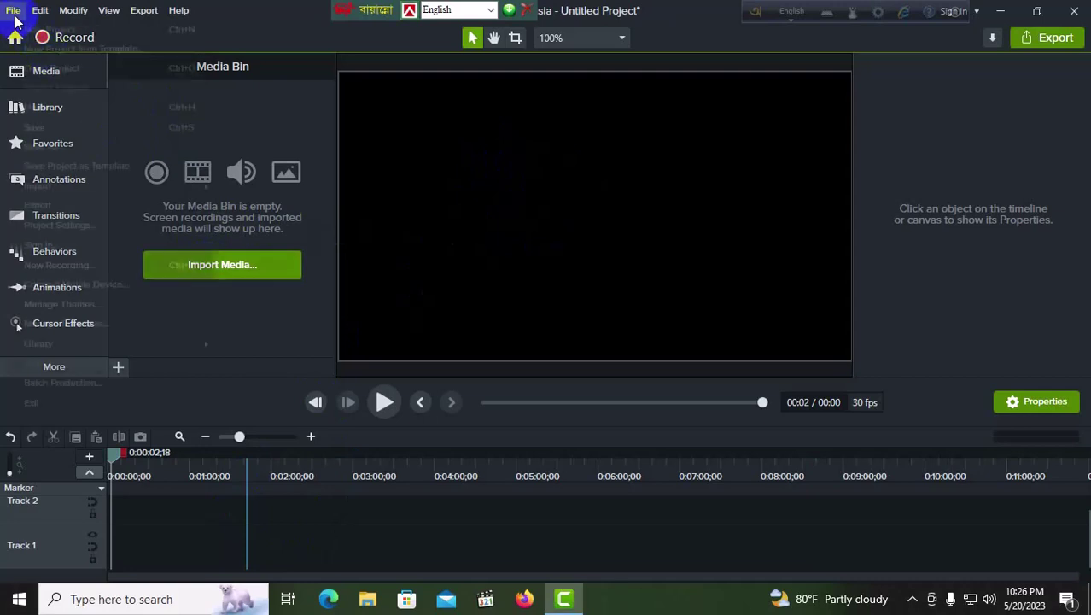
mouse_move(156, 189)
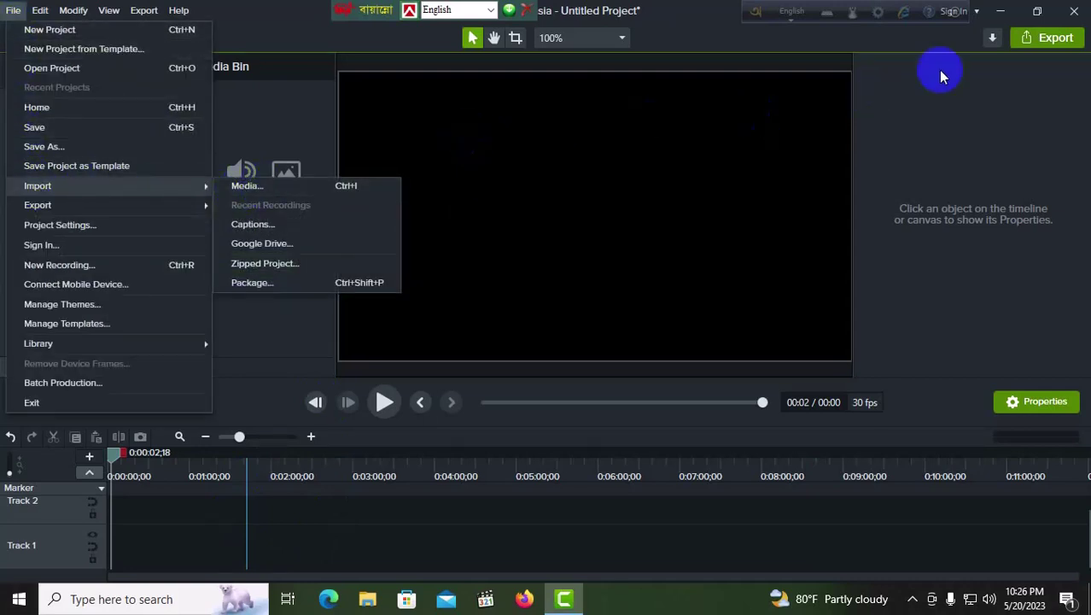
click(1002, 15)
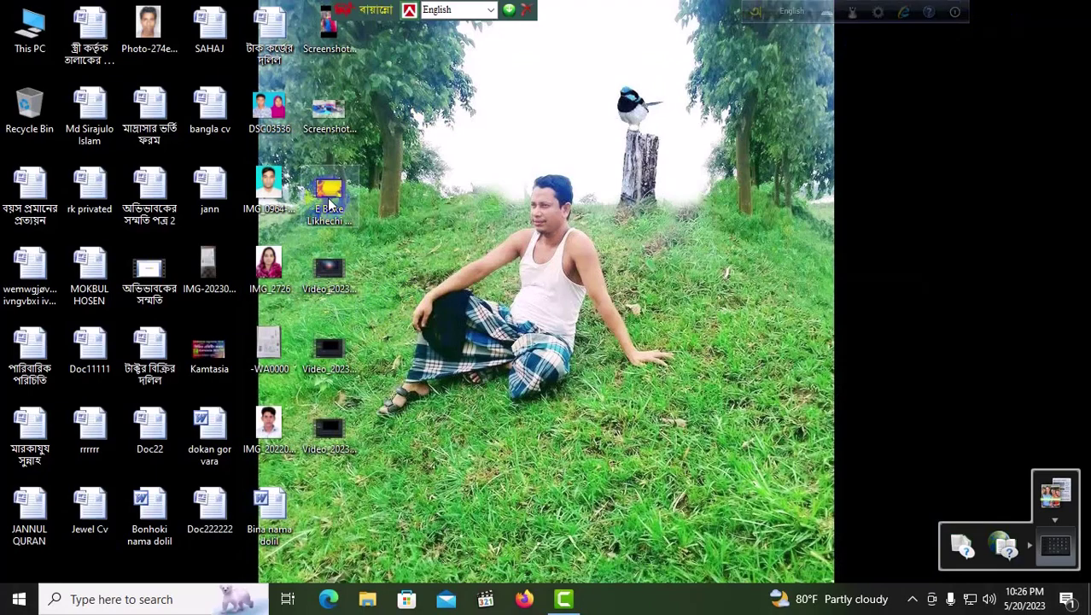
drag(330, 198, 224, 212)
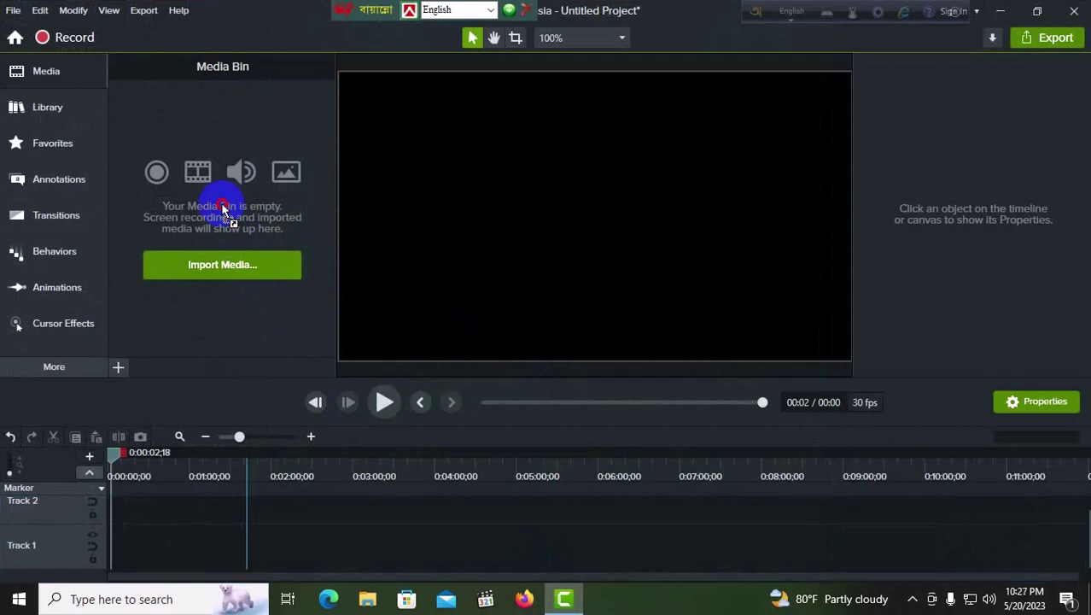
drag(222, 205, 222, 206)
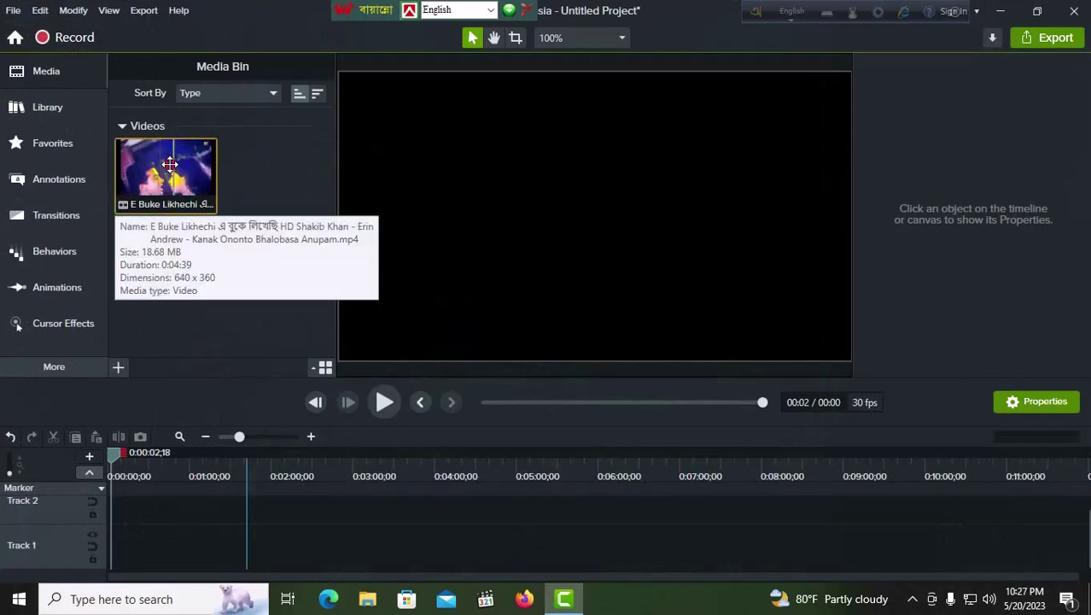
- Place the E Buke Likhechi video on Track 2, aligned with the start of the timeline
drag(175, 165, 167, 518)
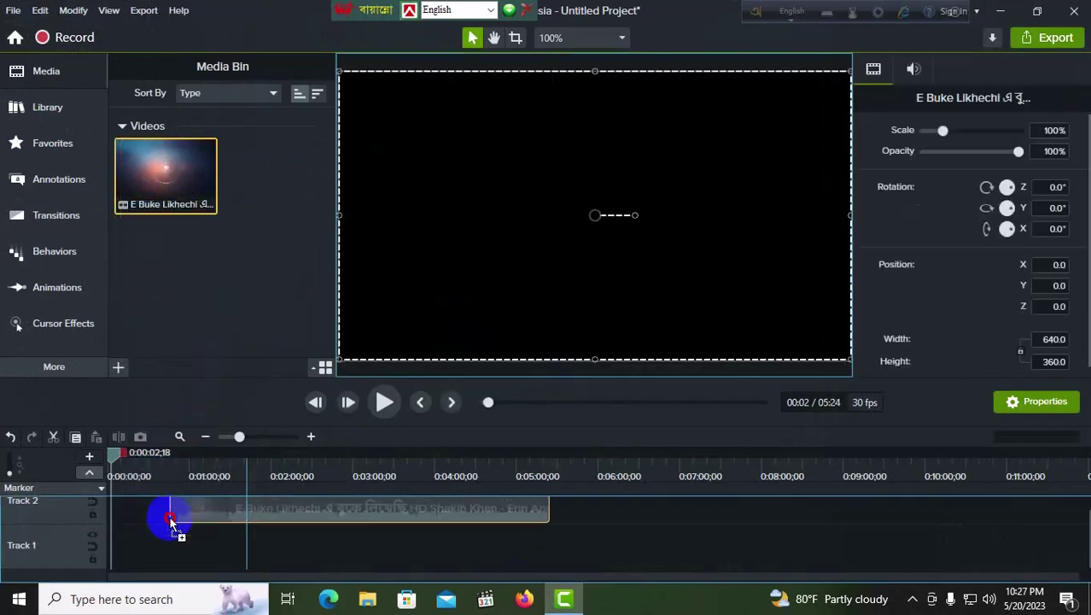
drag(288, 531, 237, 527)
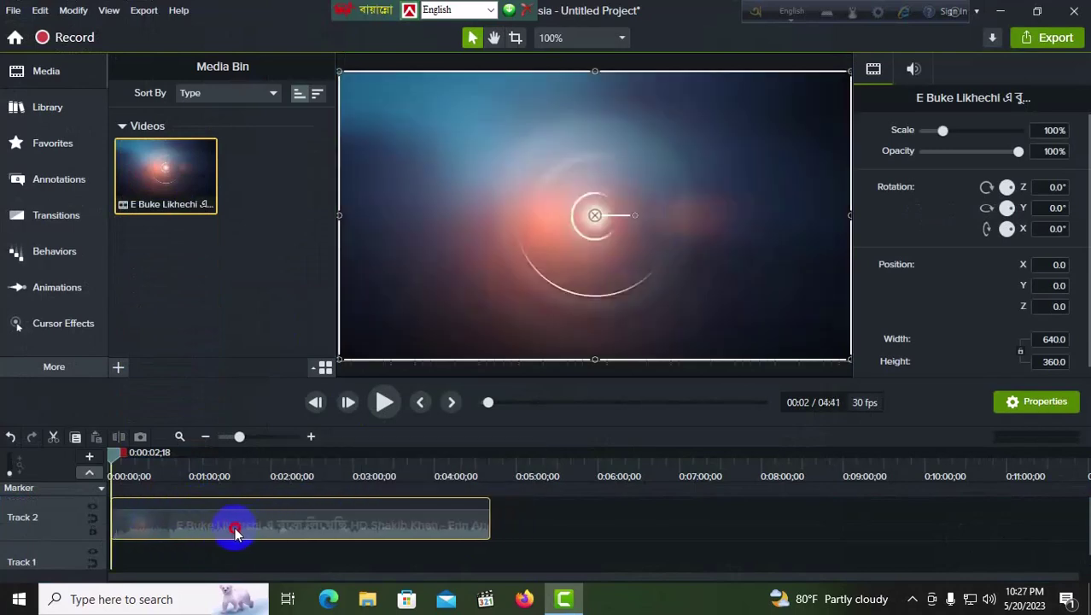
click(116, 461)
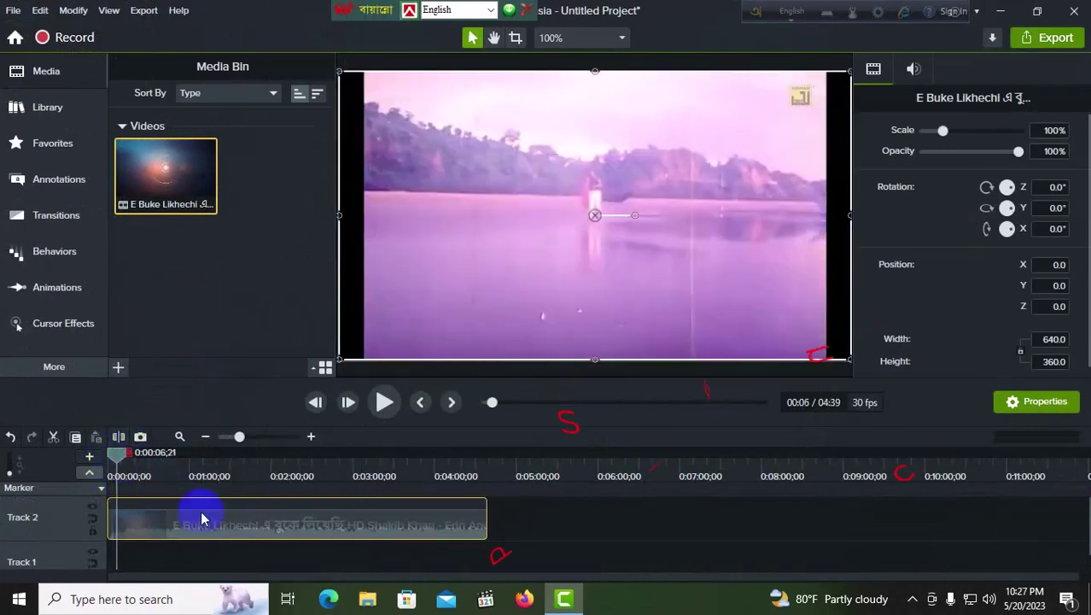
click(531, 512)
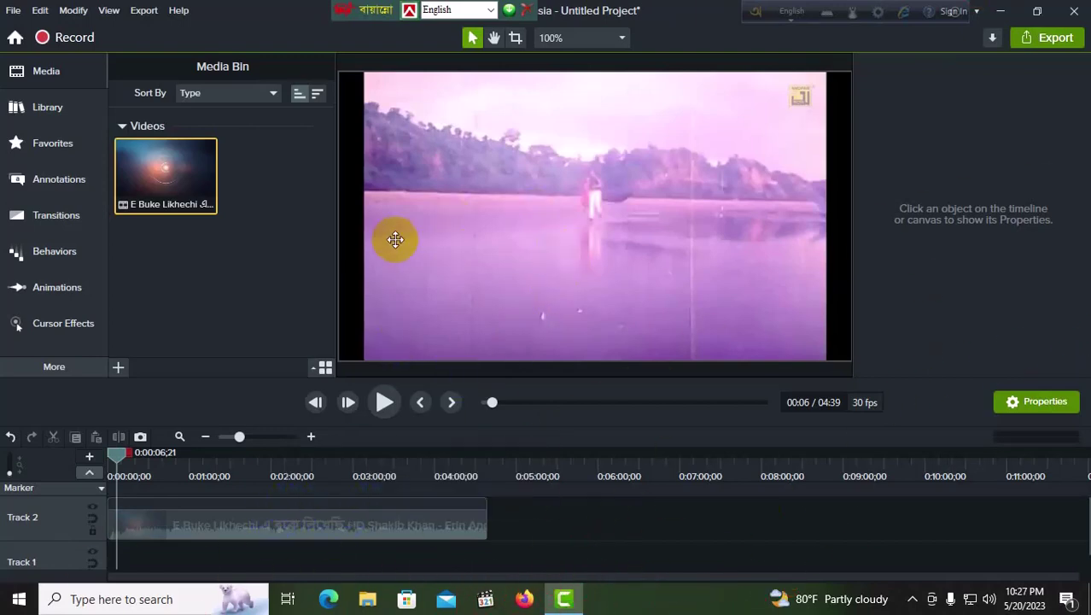
click(261, 160)
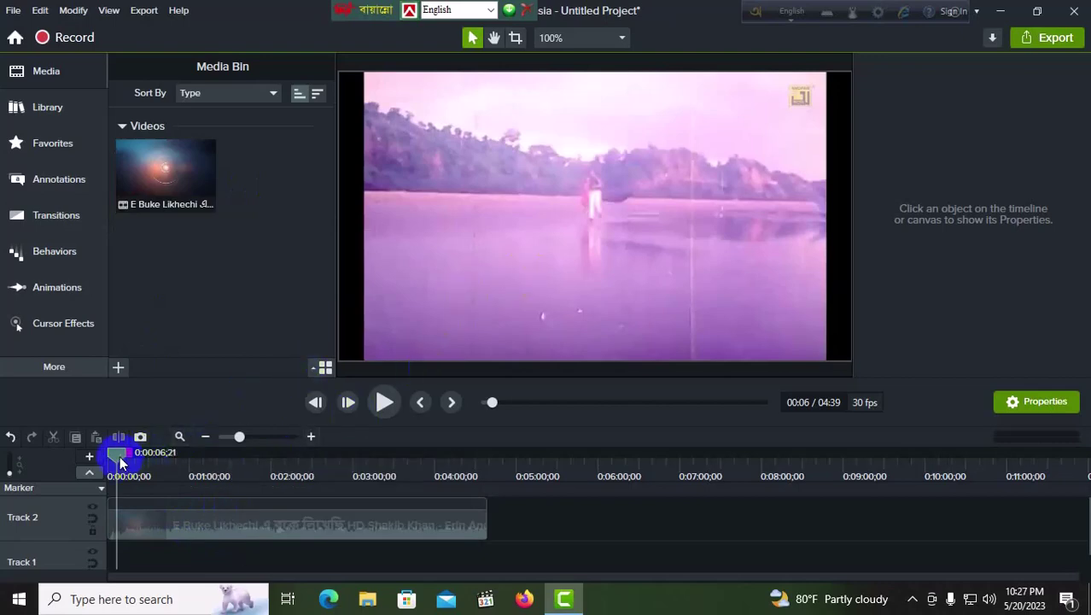
- Split the Track 2 video clip at 0:00:19;01
mouse_move(120, 456)
mouse_down()
mouse_move(156, 463)
mouse_move(106, 456)
mouse_move(133, 459)
mouse_up()
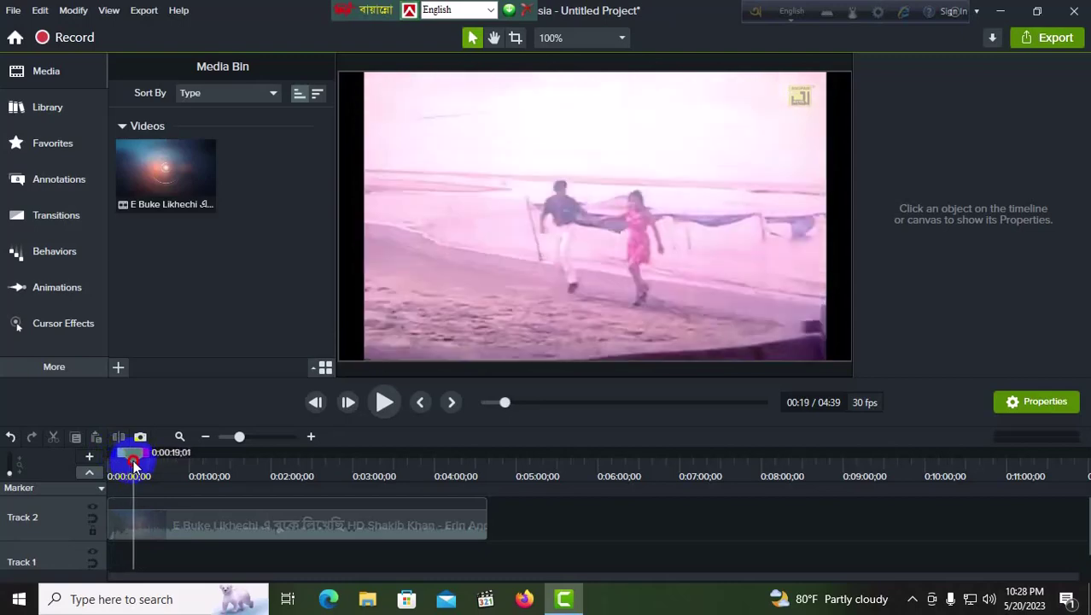
click(118, 517)
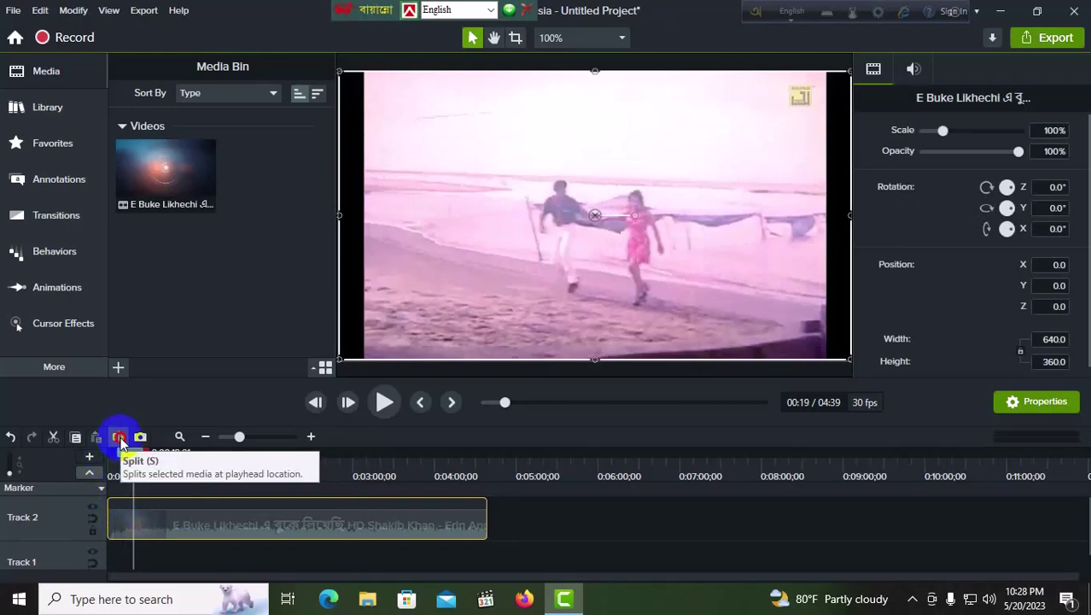
click(120, 437)
- Try deleting the long segment after the split, and undo the deletion
click(120, 522)
drag(120, 522, 199, 517)
key(Delete)
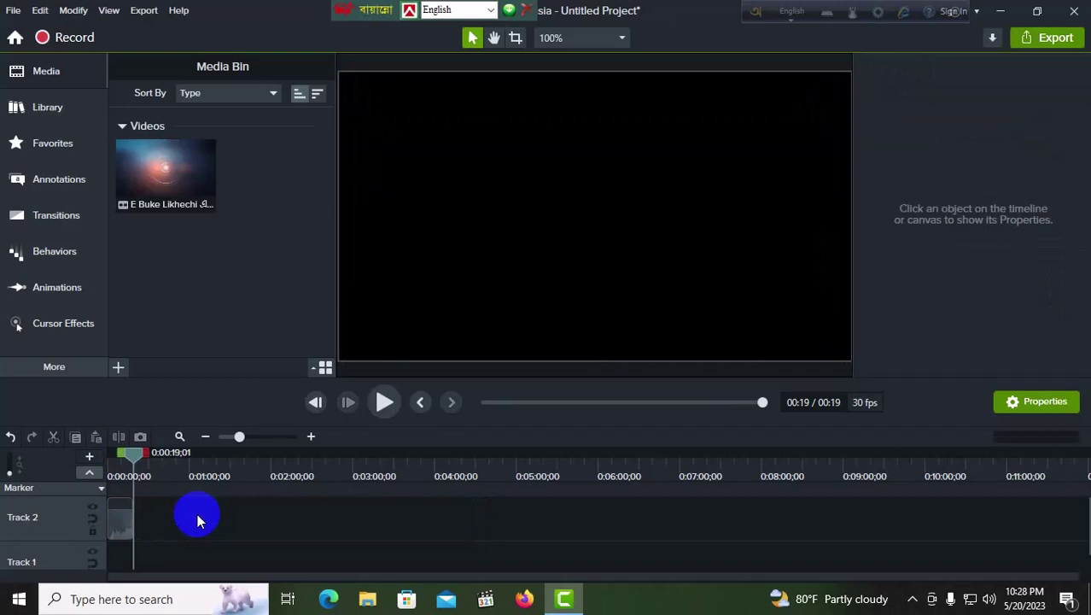
key(ctrl+z)
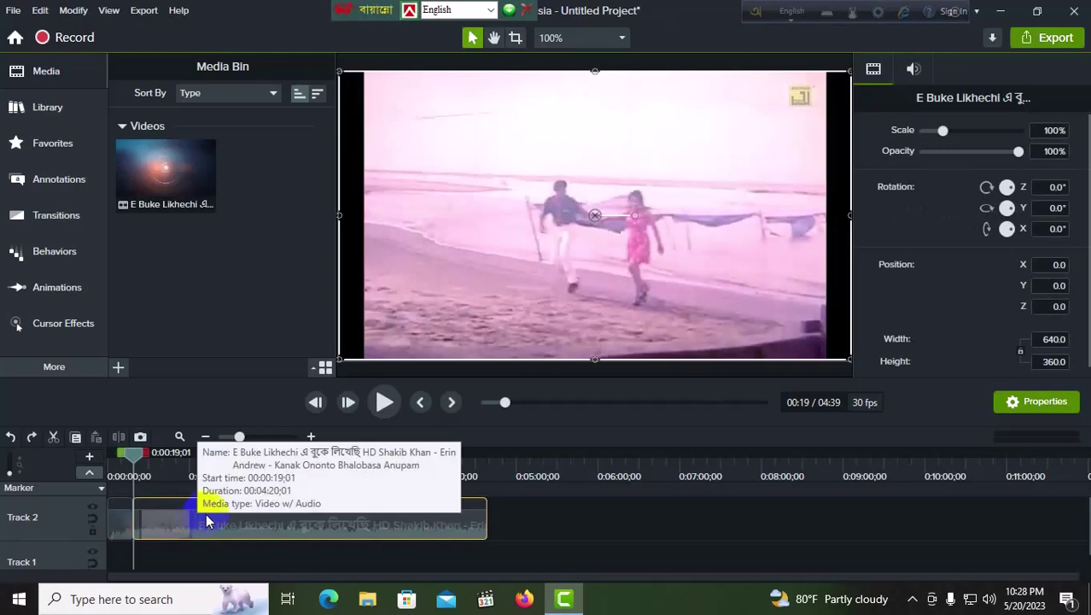
- Delete the short first segment and move the remaining clip back to the start of Track 2
click(118, 530)
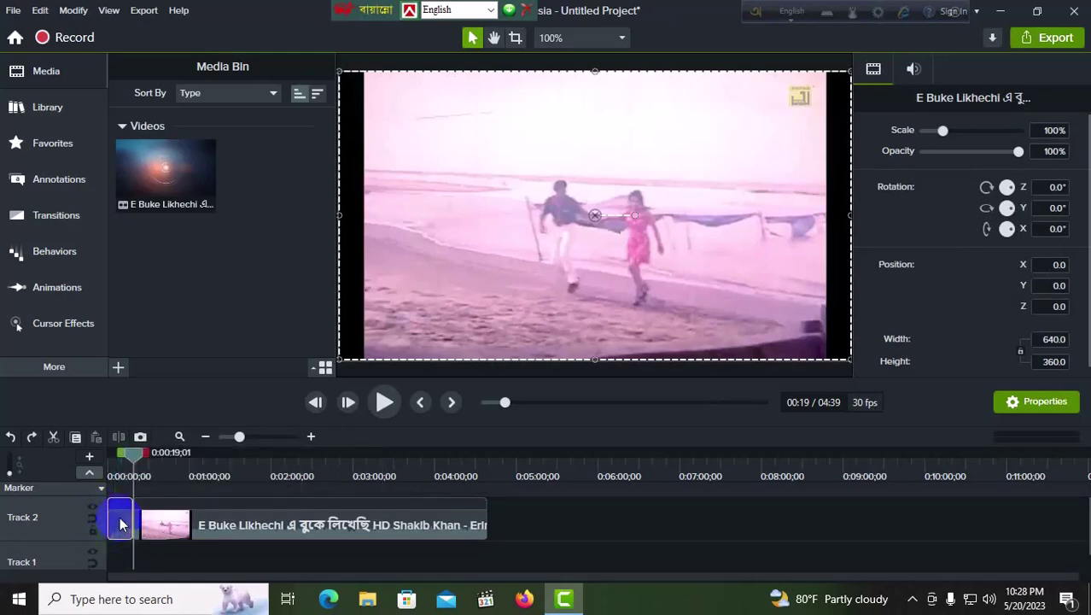
click(117, 535)
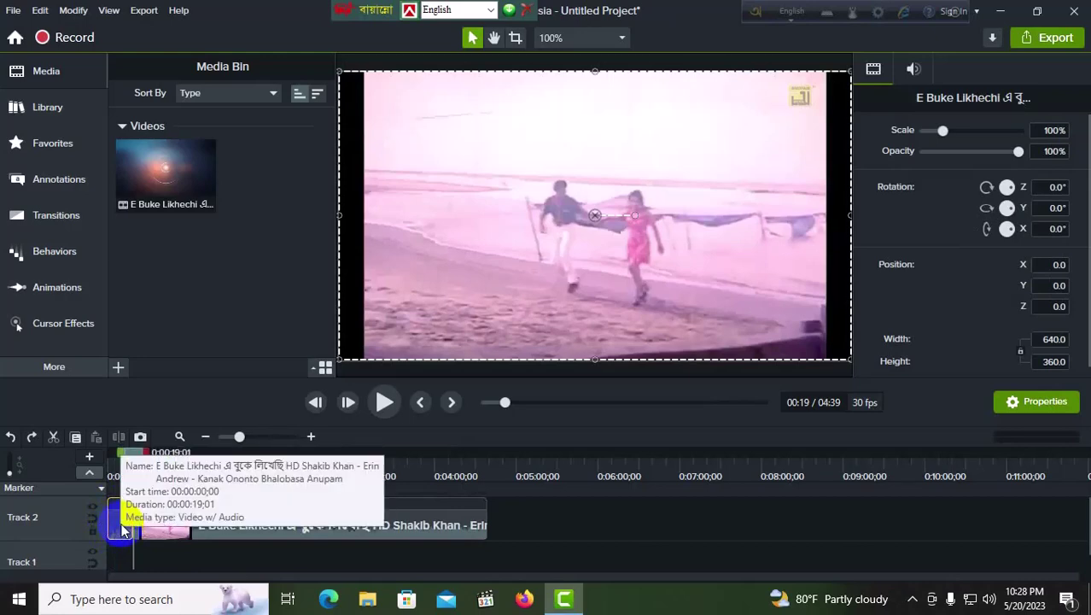
key(Delete)
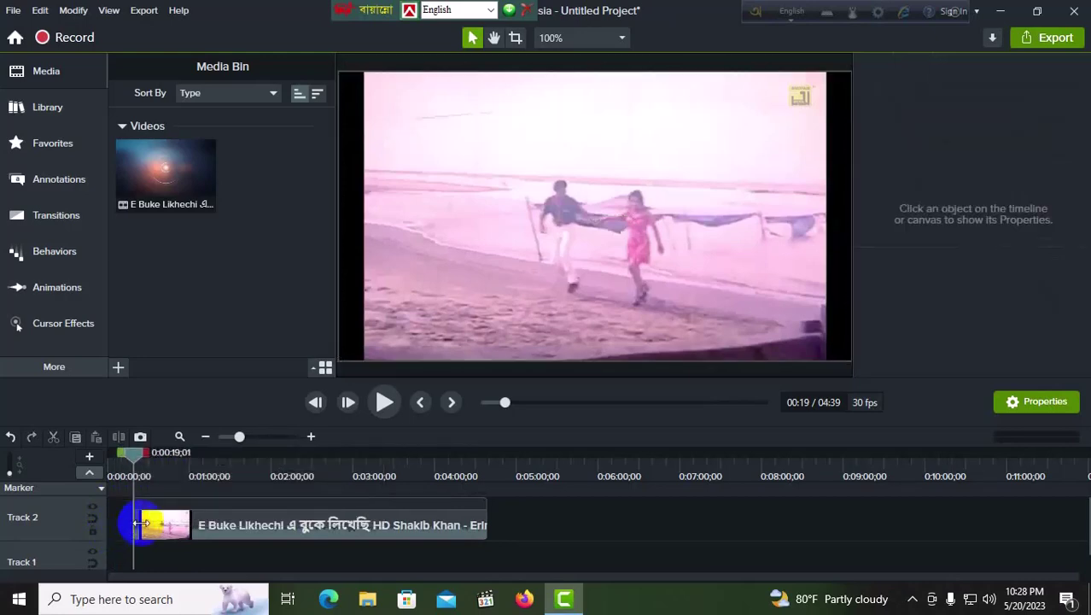
drag(224, 531, 183, 515)
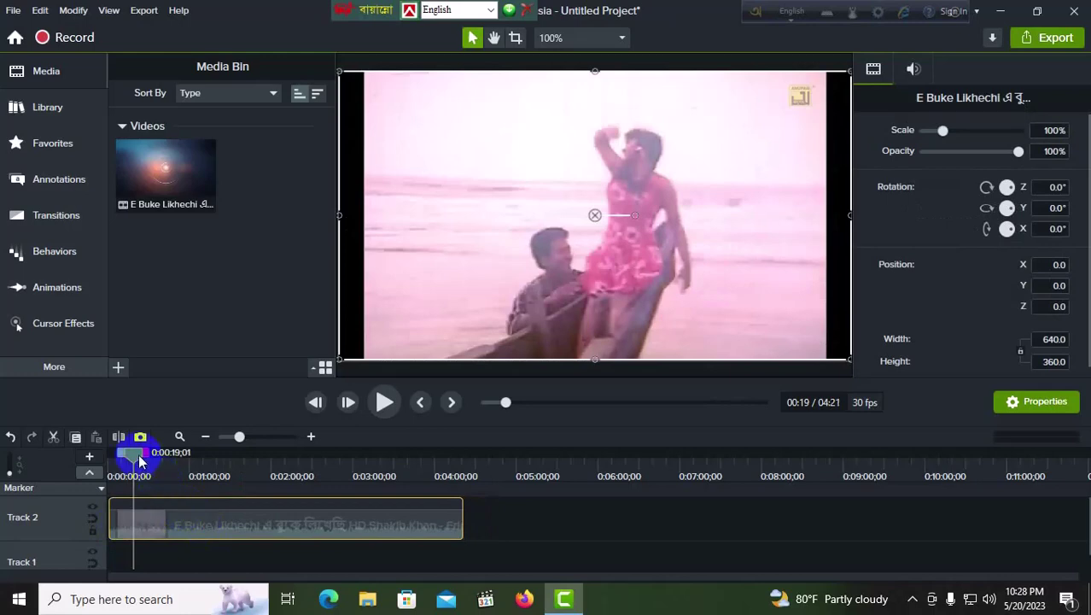
drag(134, 451, 103, 456)
drag(198, 522, 190, 517)
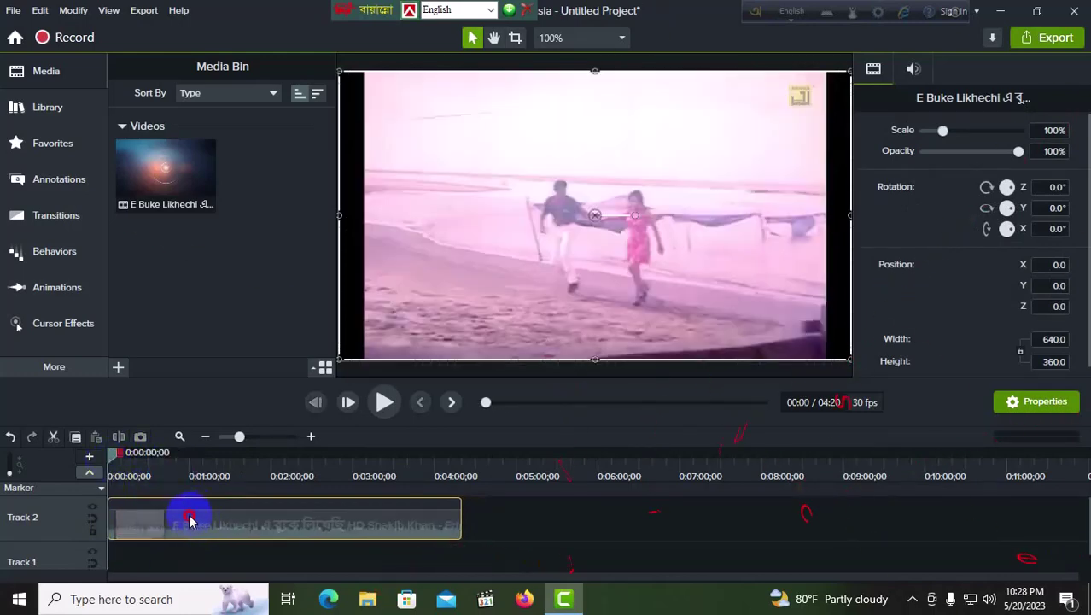
- Split the clip at 0:02:07;13 and delete the segment after the cut
drag(112, 458, 278, 486)
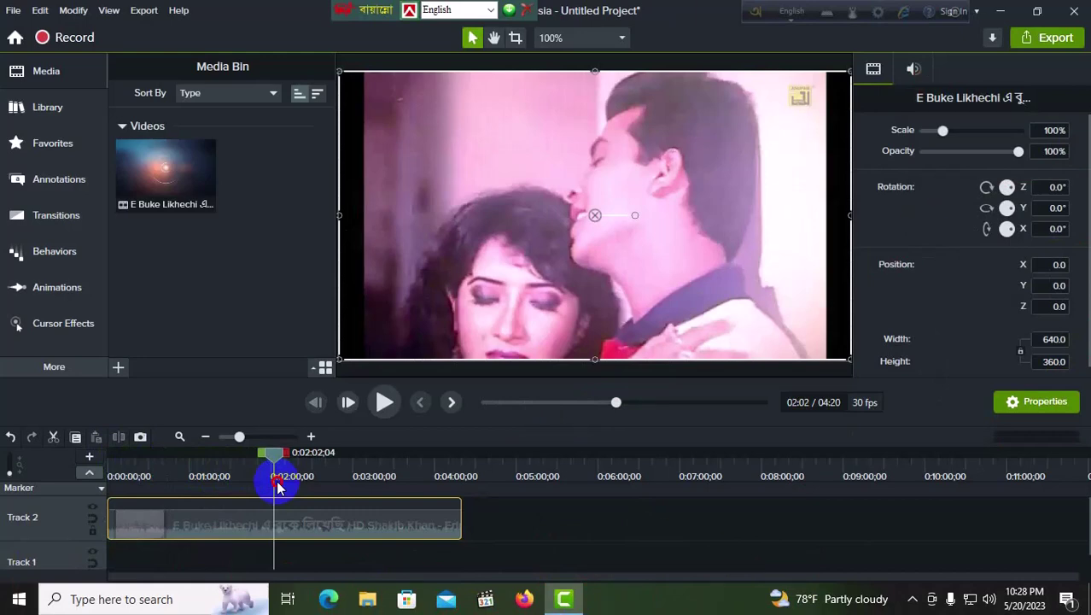
drag(282, 488, 286, 490)
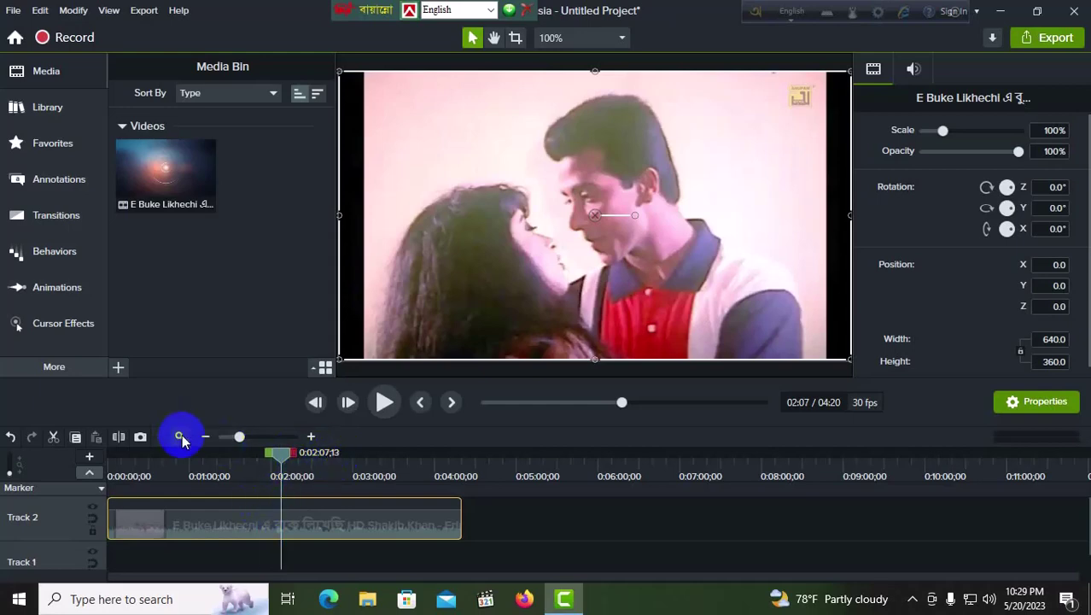
click(119, 439)
click(331, 517)
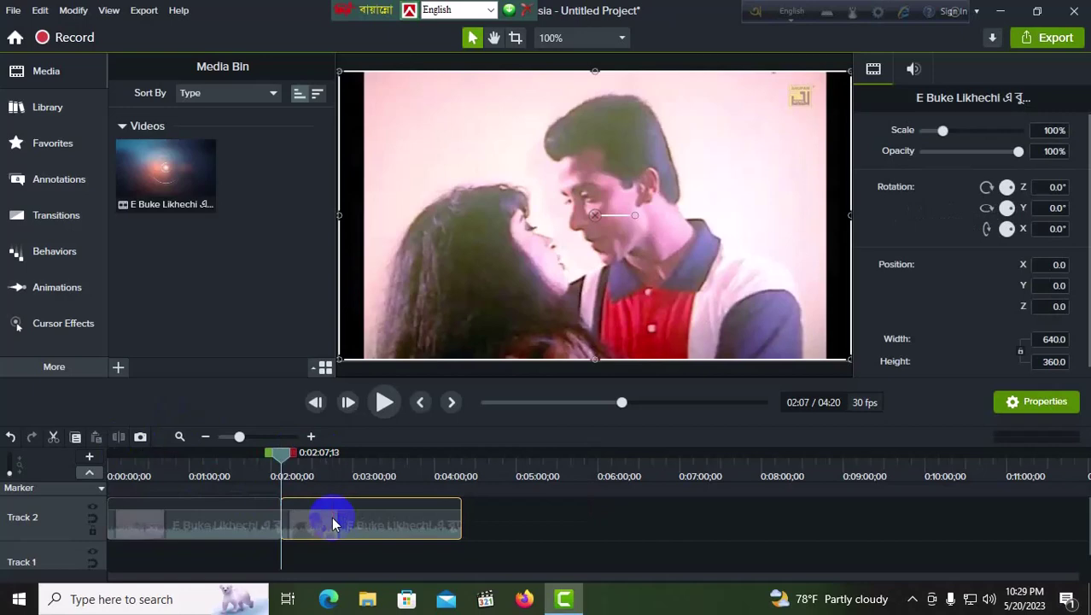
key(Delete)
- Split the remaining clip at 0:00:56;12 and move its second segment along Track 2 to start at about 0:01:30, leaving a gap
drag(283, 459, 201, 486)
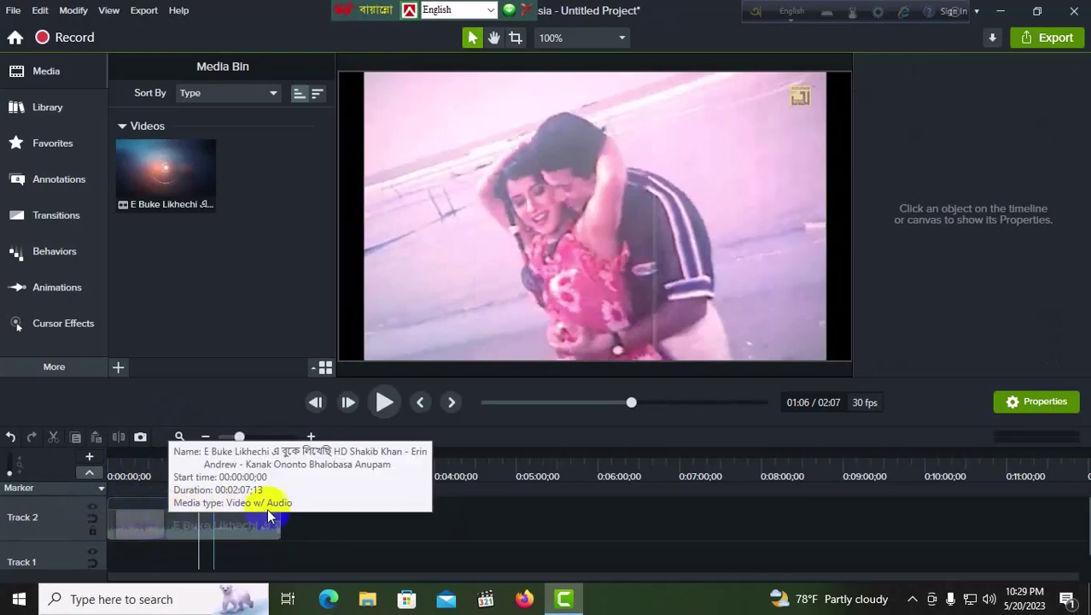
click(201, 458)
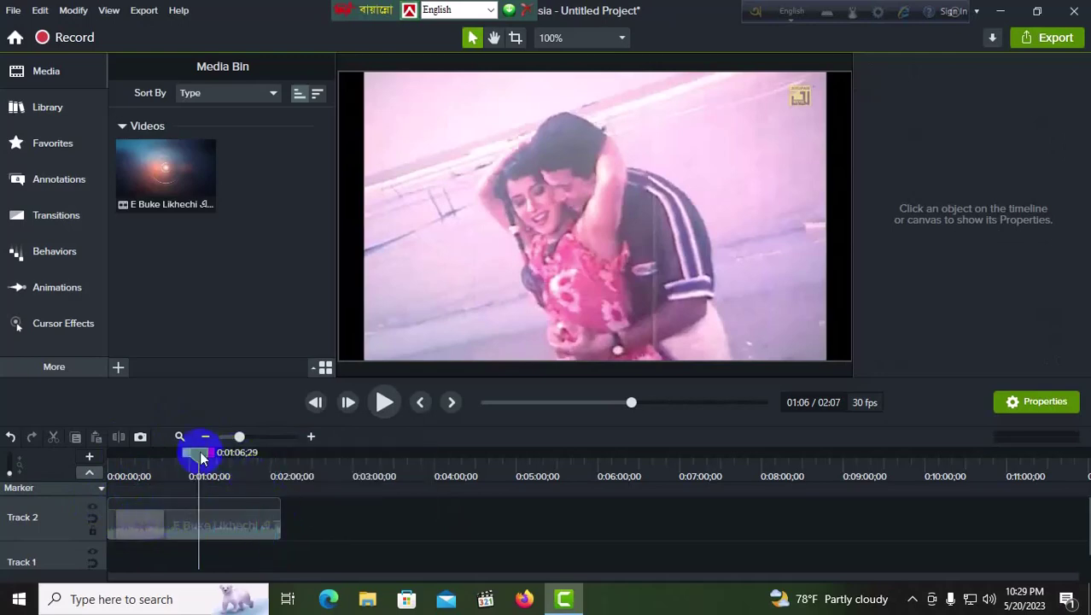
drag(201, 459, 189, 458)
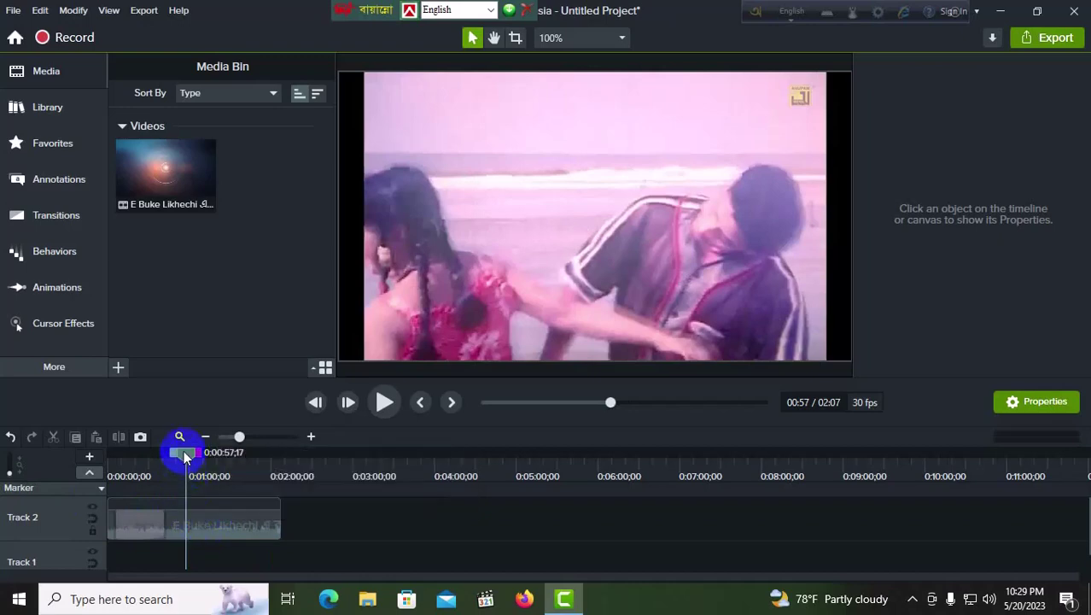
drag(186, 461, 183, 461)
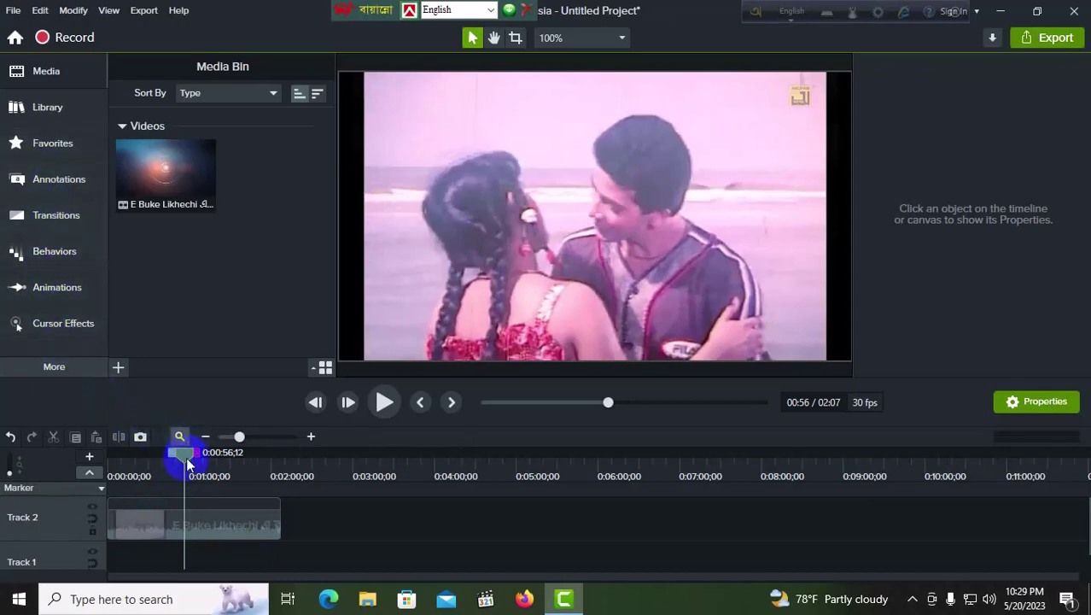
click(230, 511)
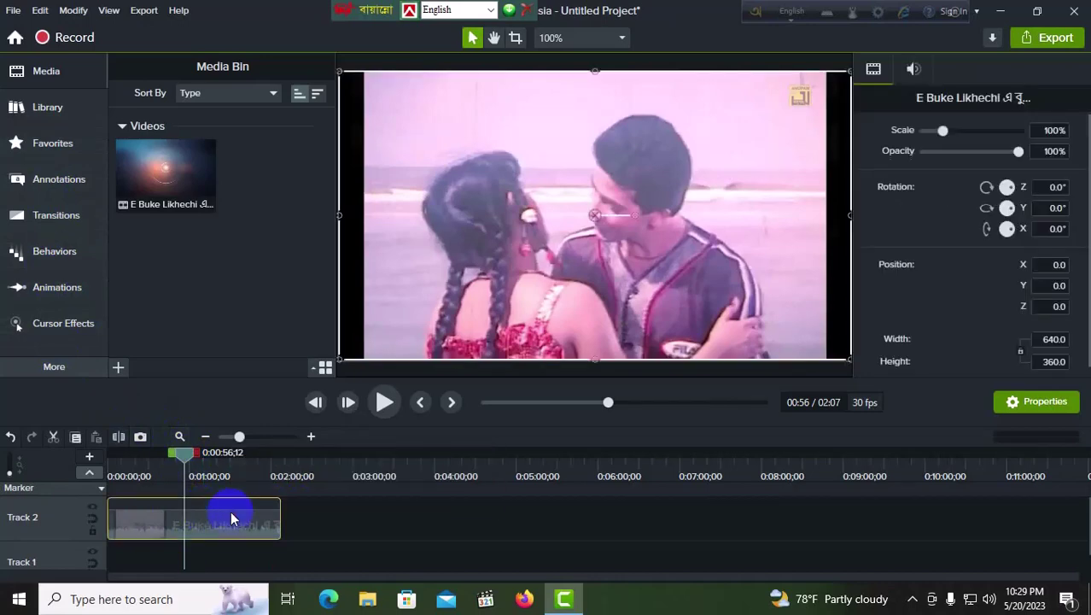
click(119, 442)
drag(228, 522, 277, 526)
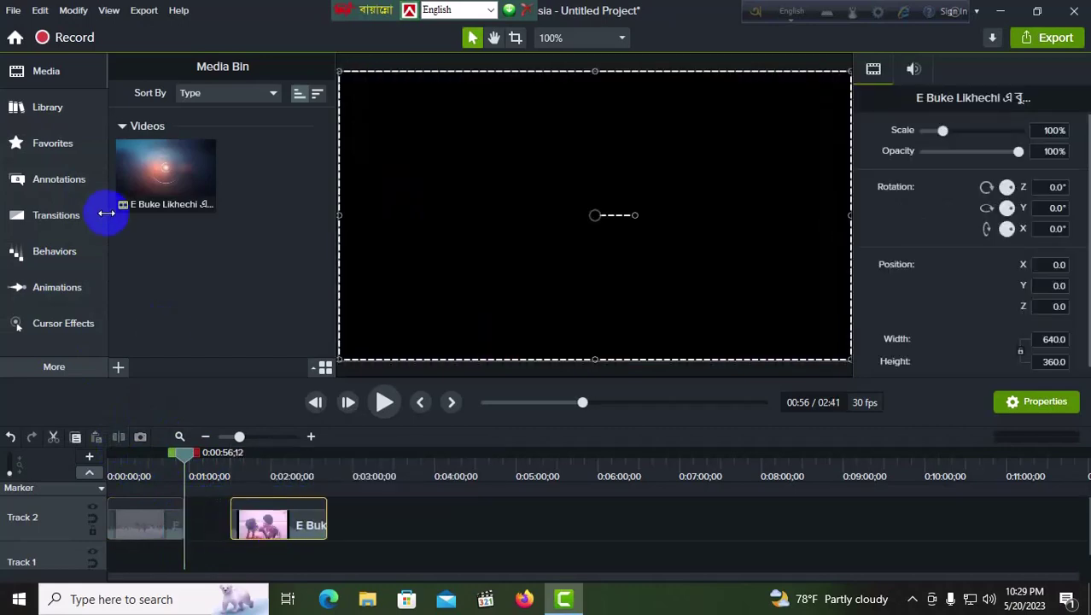
- Import Kamtasia.jpg from the desktop and fit it between the two video clips on Track 2 without leaving gaps
click(1000, 11)
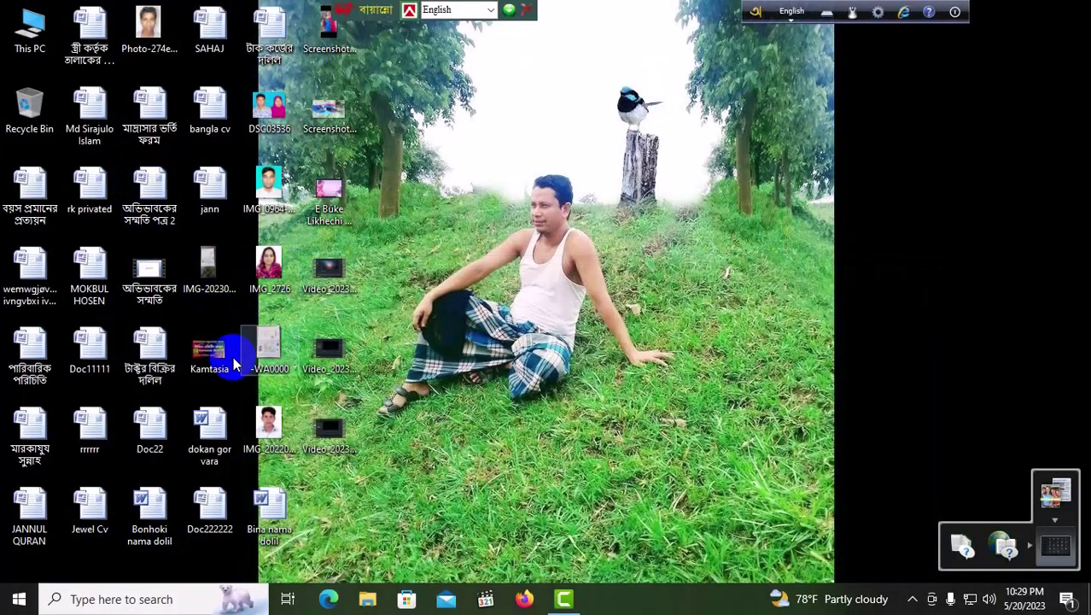
drag(208, 353, 179, 282)
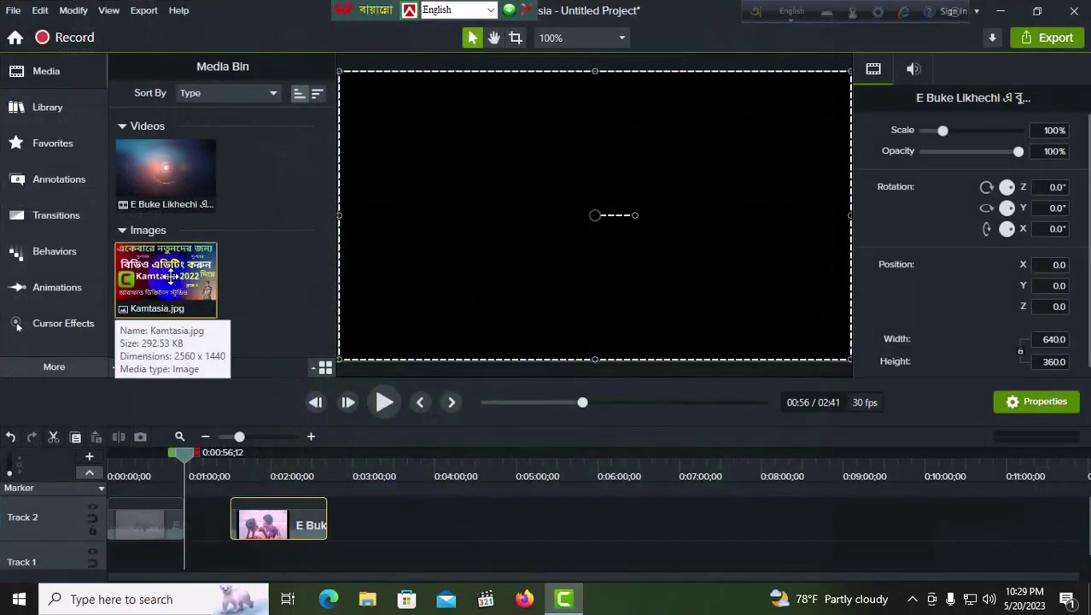
click(132, 516)
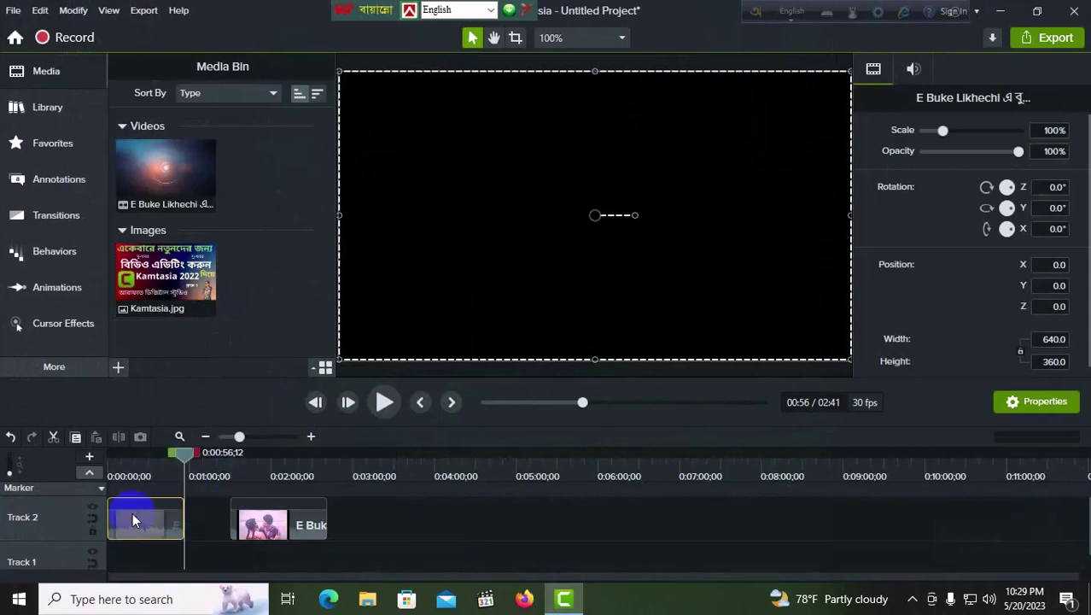
click(253, 527)
drag(166, 290, 195, 519)
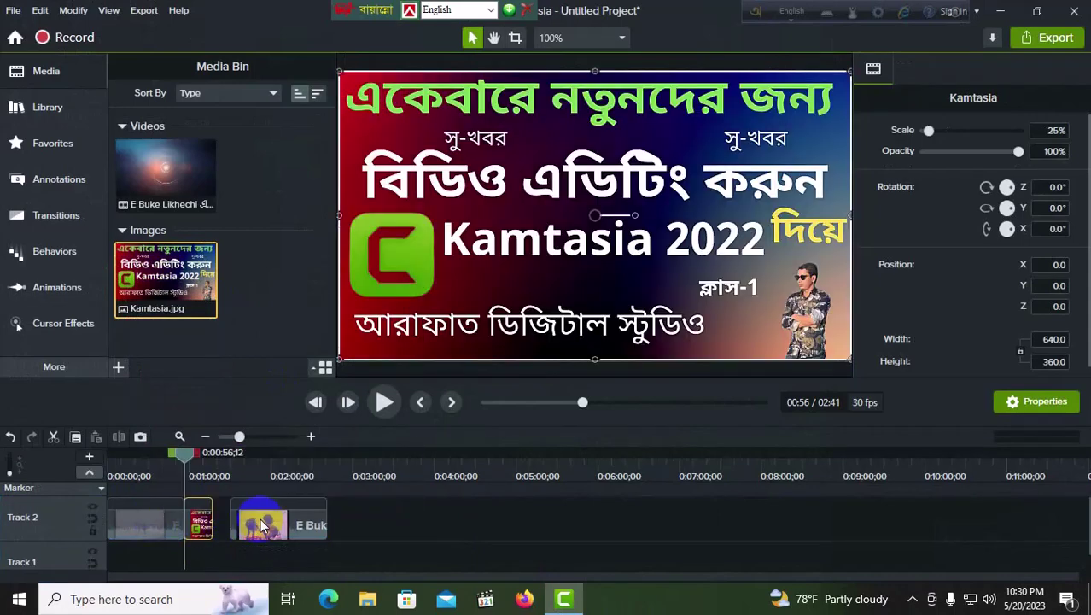
mouse_move(262, 525)
mouse_down()
mouse_move(280, 519)
mouse_move(268, 523)
mouse_up()
- Play the timeline from about 0:00:47 to preview the cut from the first video clip to the Kamtasia image
click(186, 460)
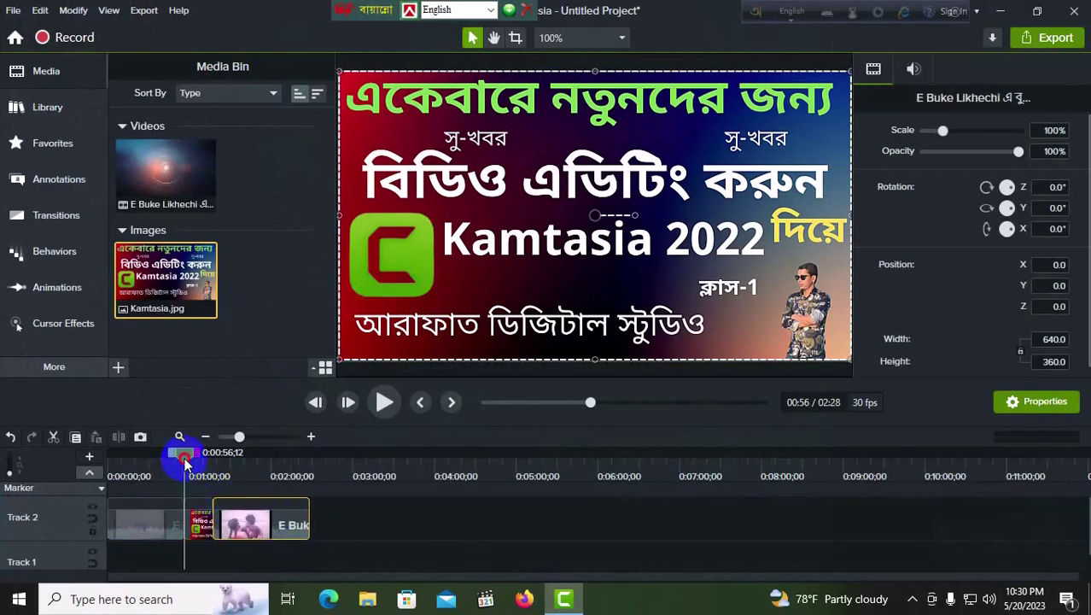
mouse_move(186, 460)
mouse_down()
mouse_move(151, 460)
mouse_move(174, 475)
mouse_up()
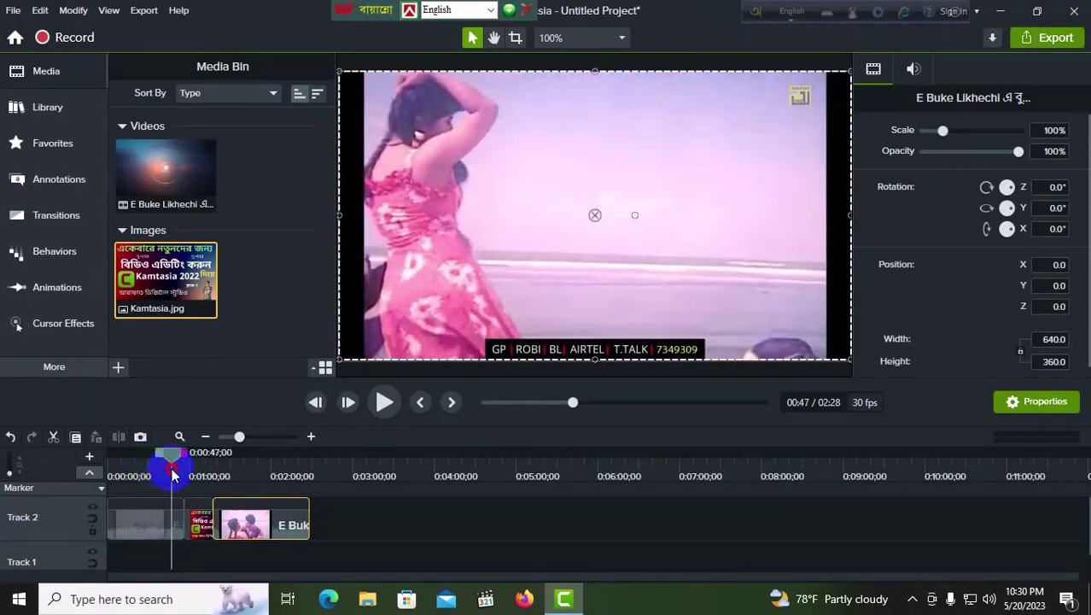
click(377, 408)
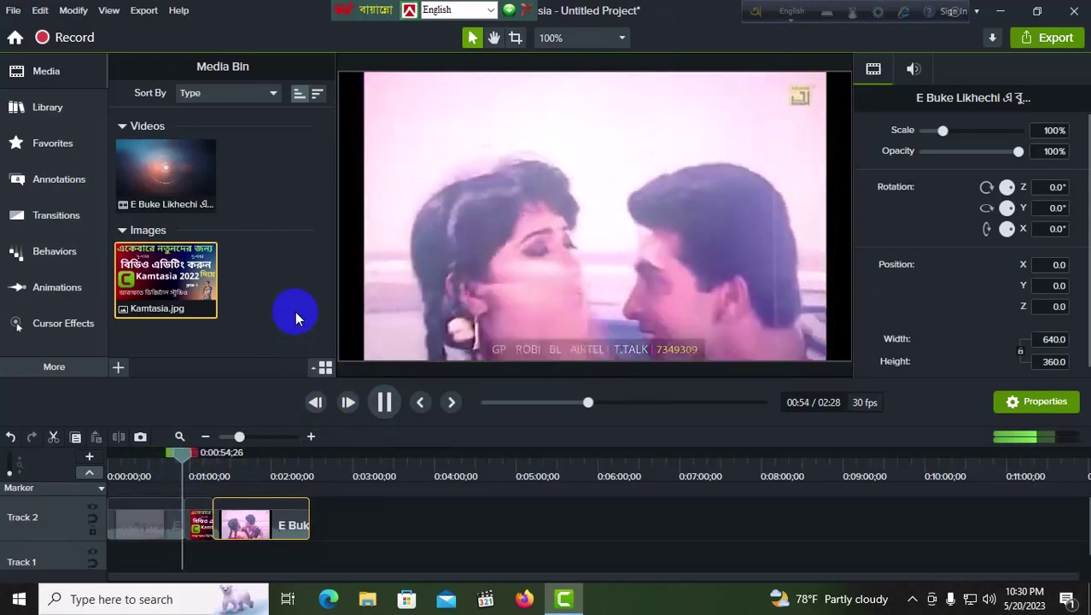
click(386, 401)
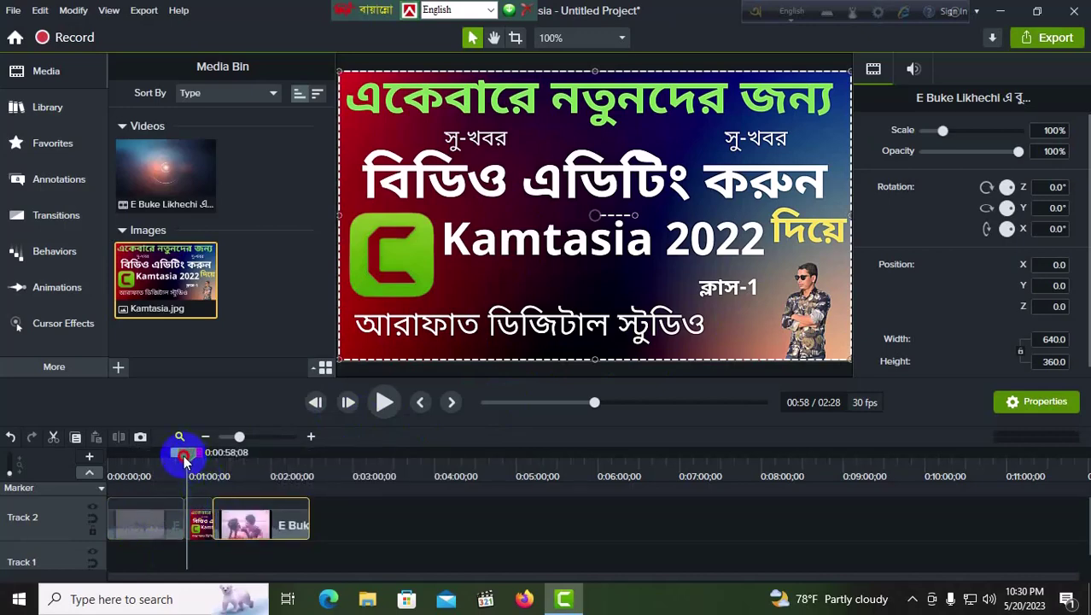
drag(185, 459, 181, 464)
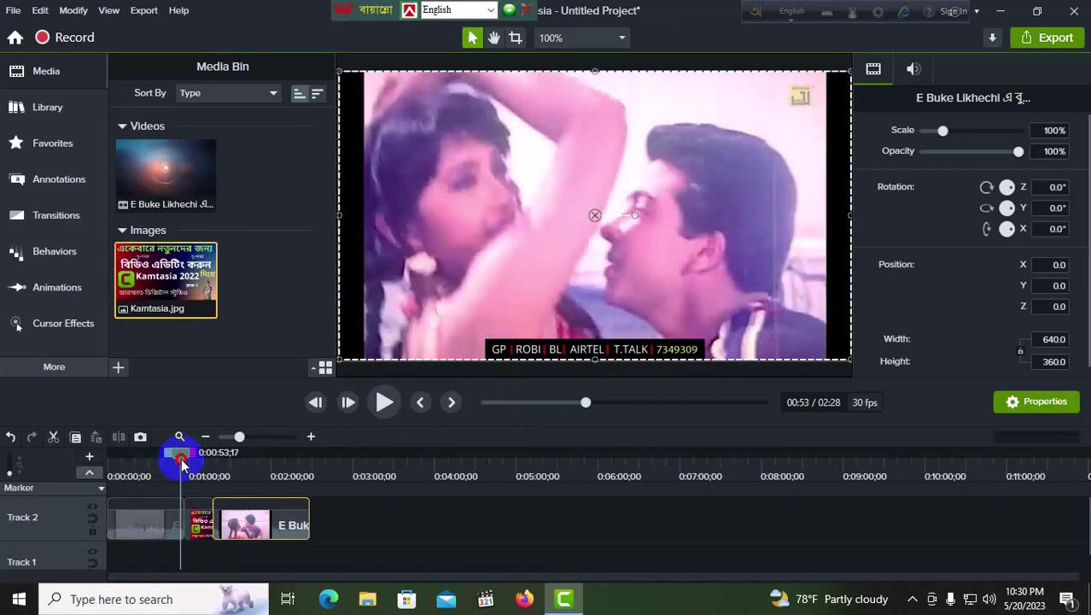
click(384, 402)
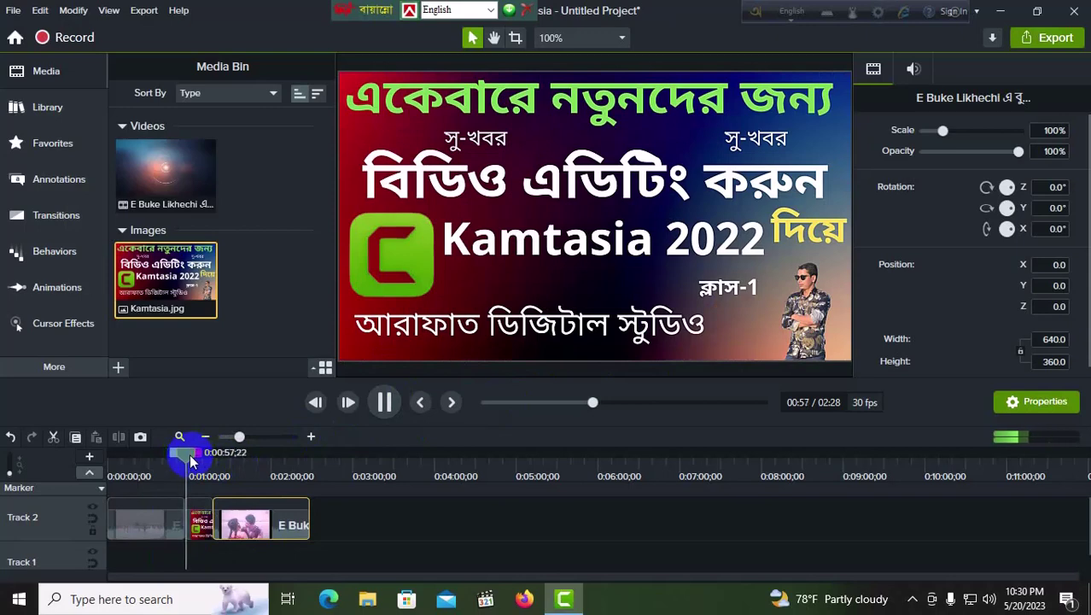
drag(189, 461, 180, 453)
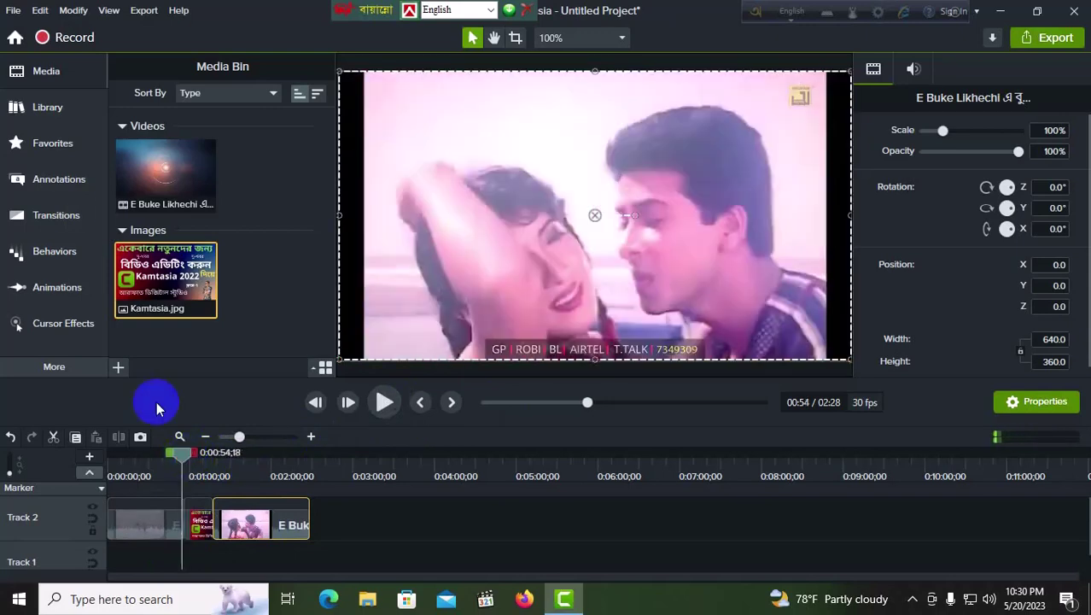
- Add an Arrow Slice transition between the first clip and the Kamtasia image, and Animated Mosaic between the image and the second clip
click(57, 218)
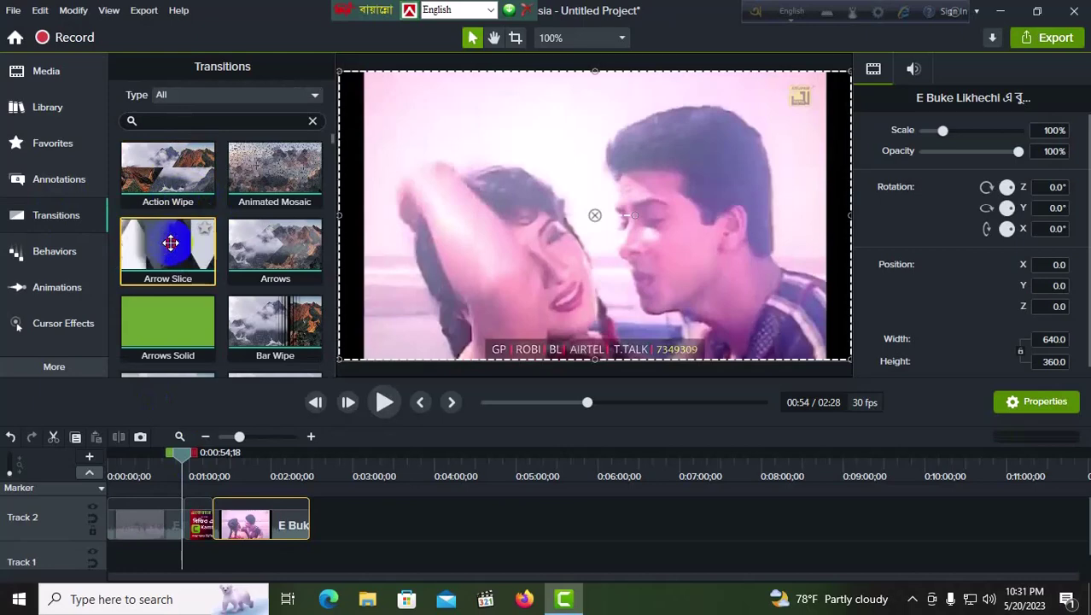
drag(170, 241, 288, 501)
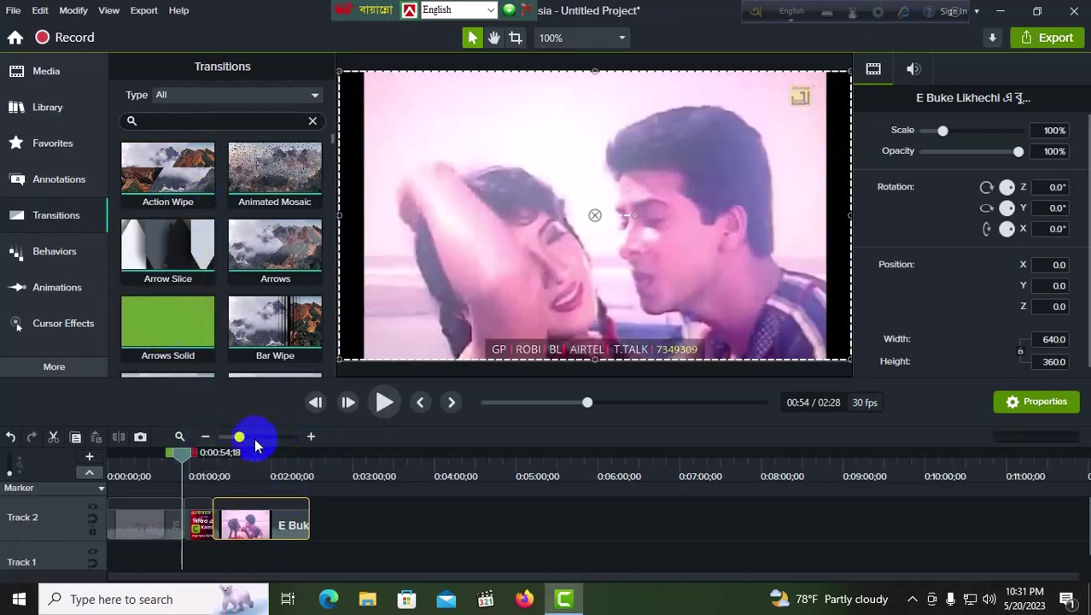
drag(396, 515, 111, 512)
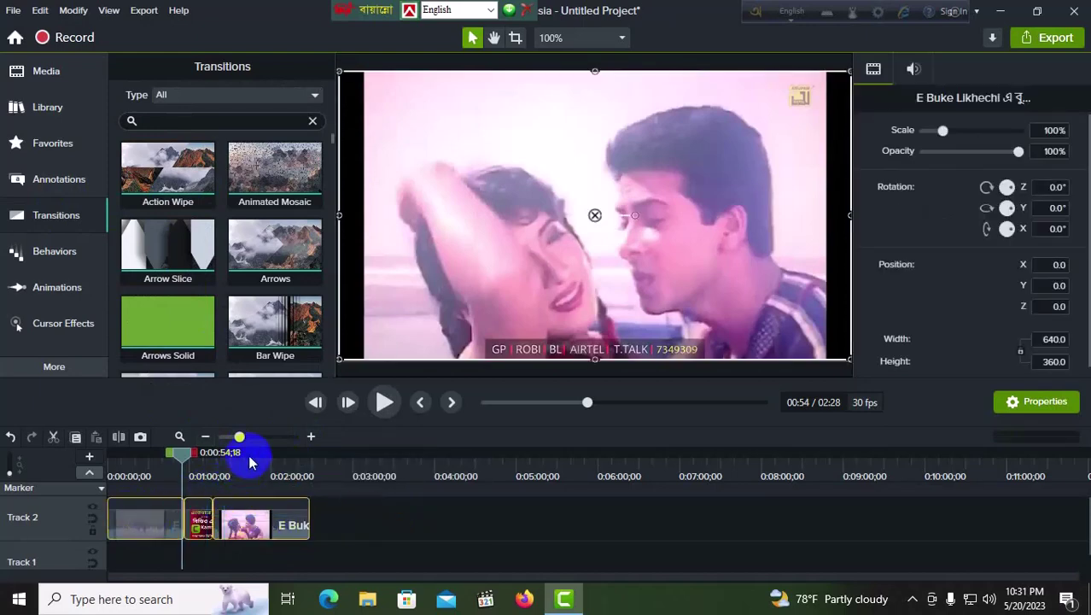
click(310, 437)
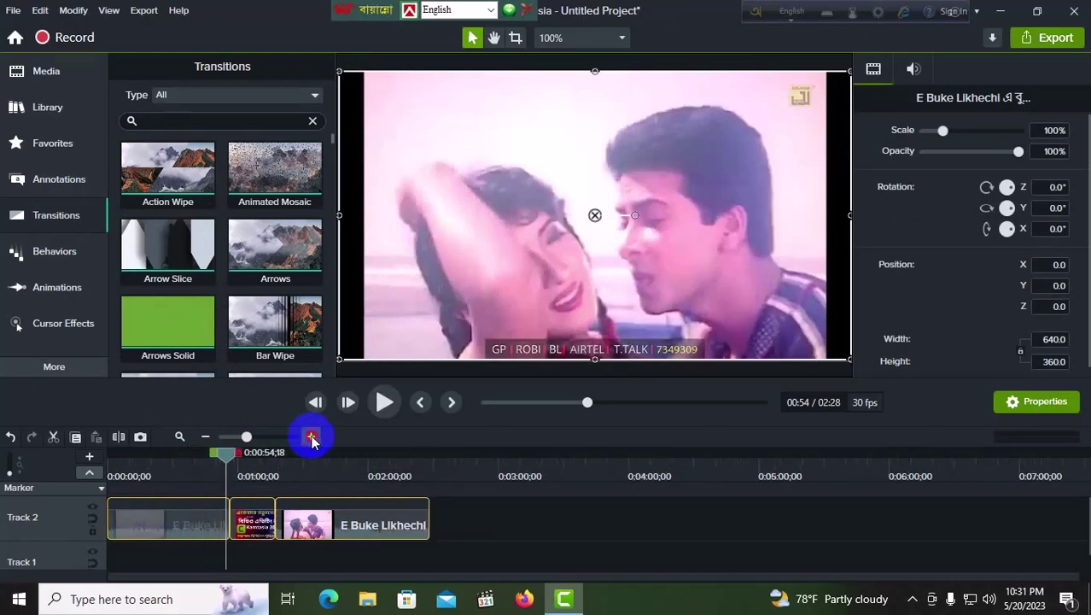
click(309, 437)
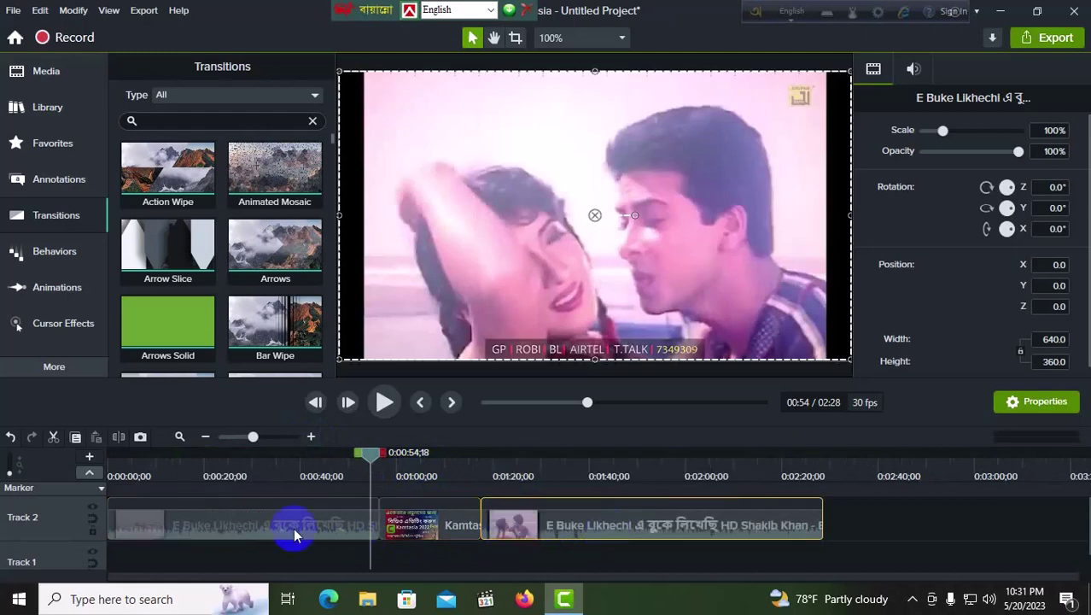
click(417, 531)
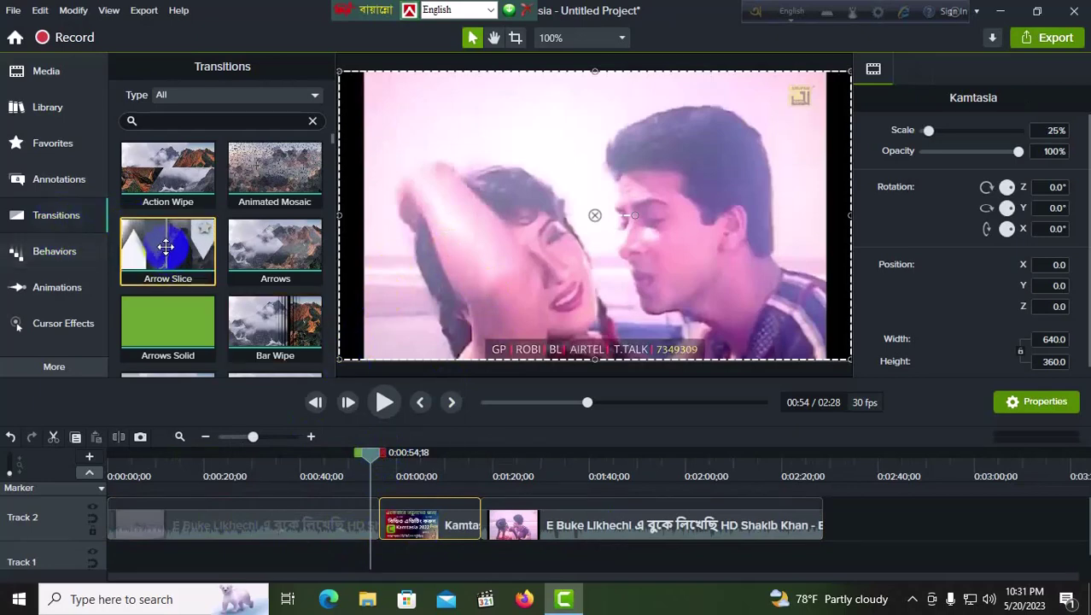
drag(165, 246, 385, 523)
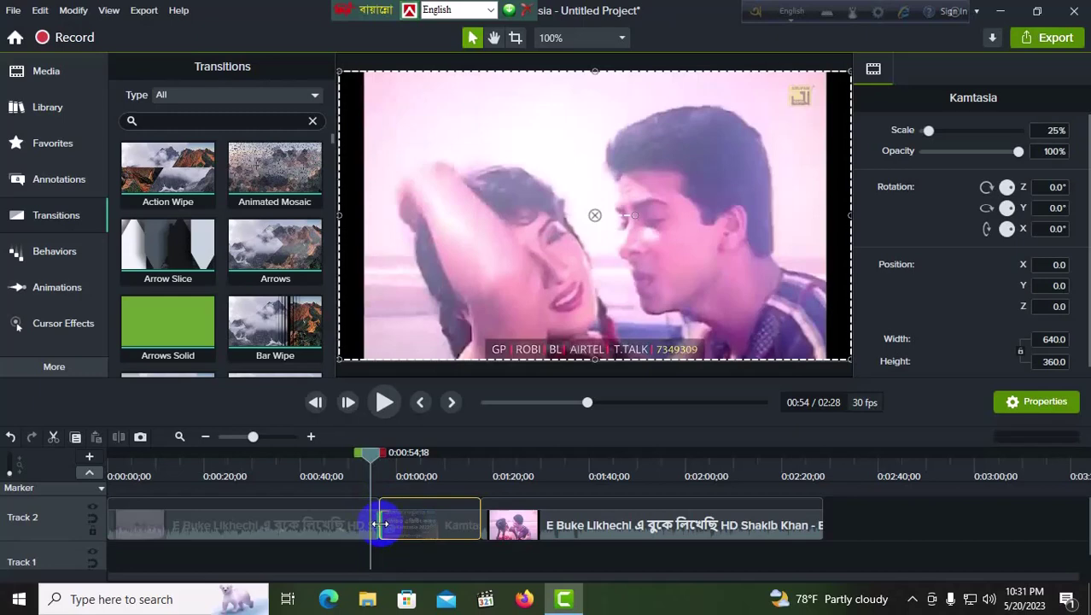
drag(274, 184, 487, 500)
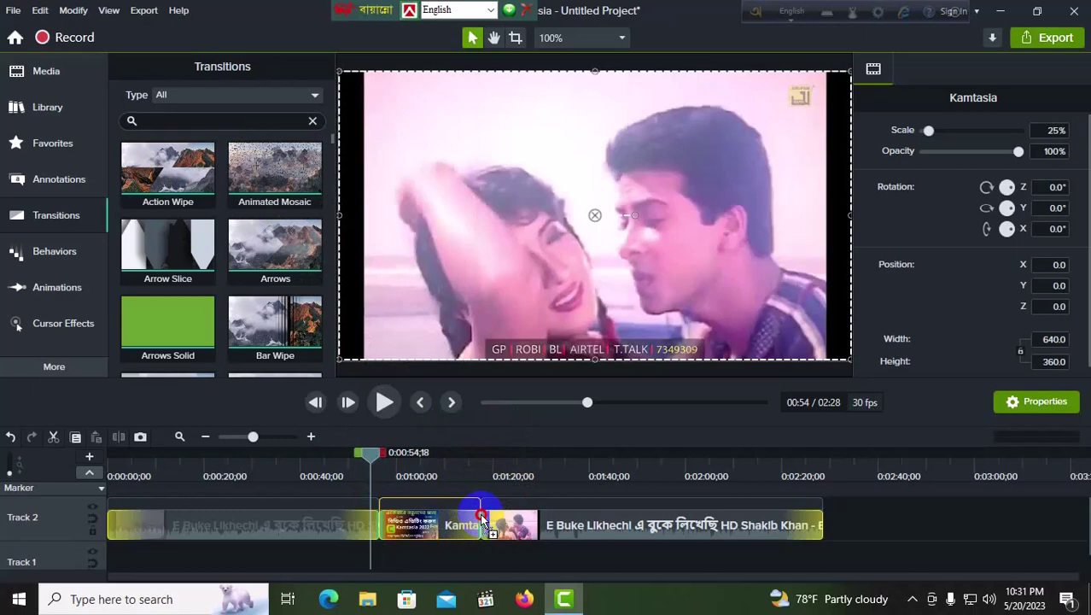
drag(480, 513, 488, 513)
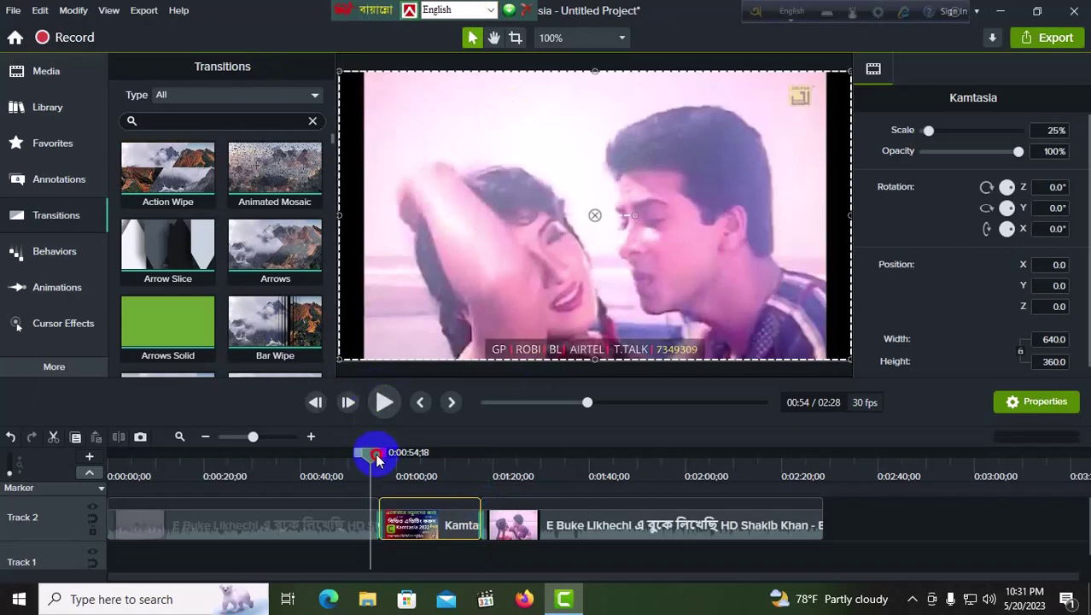
- Play the timeline across the start and end of the Kamtasia image to preview both transitions
drag(377, 459, 378, 459)
click(385, 407)
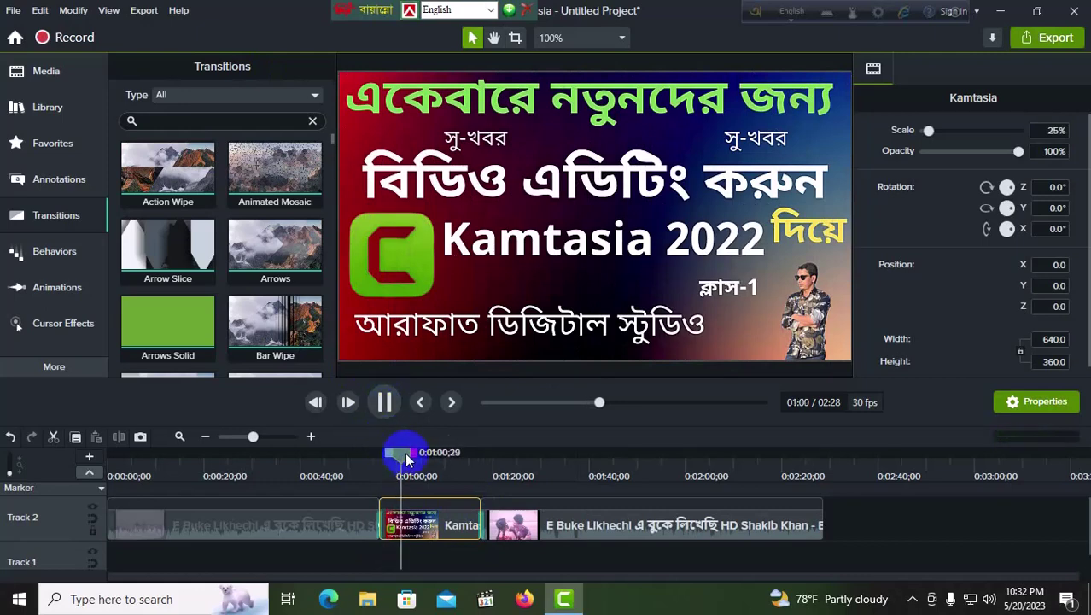
click(412, 458)
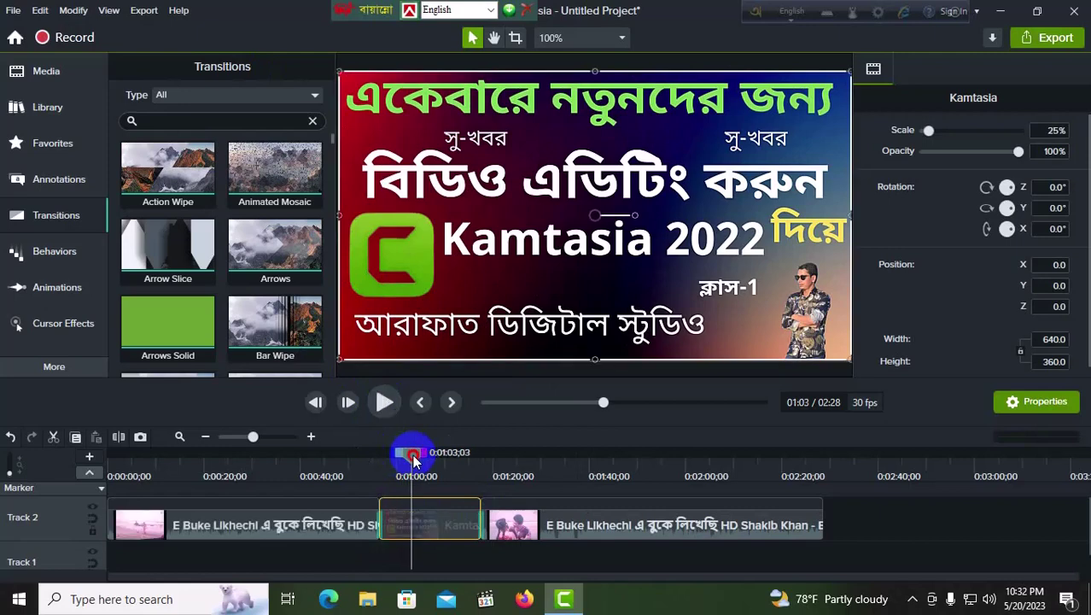
drag(412, 459, 475, 479)
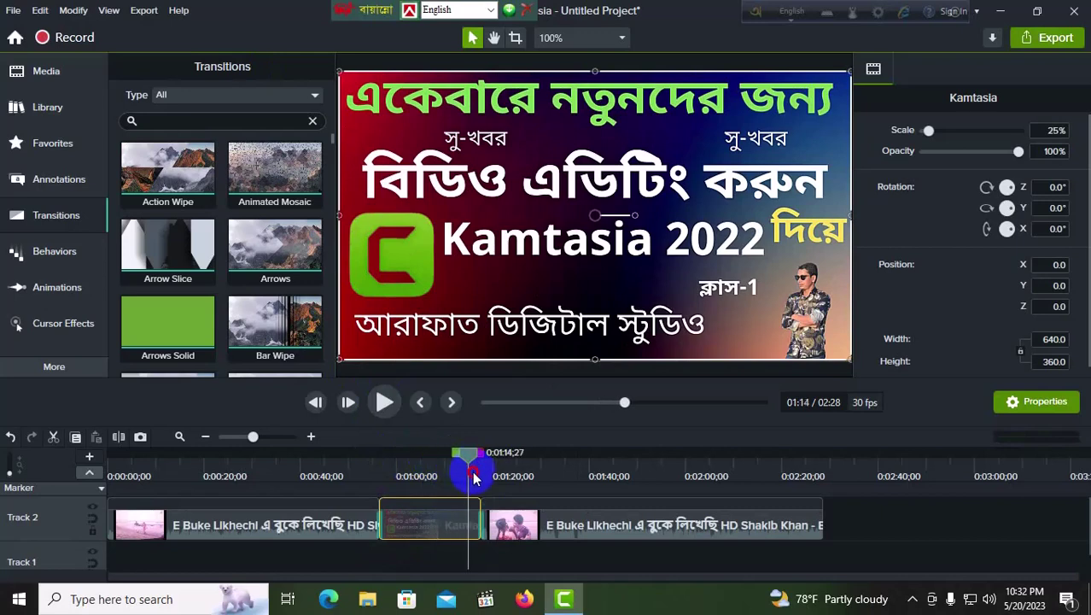
click(383, 402)
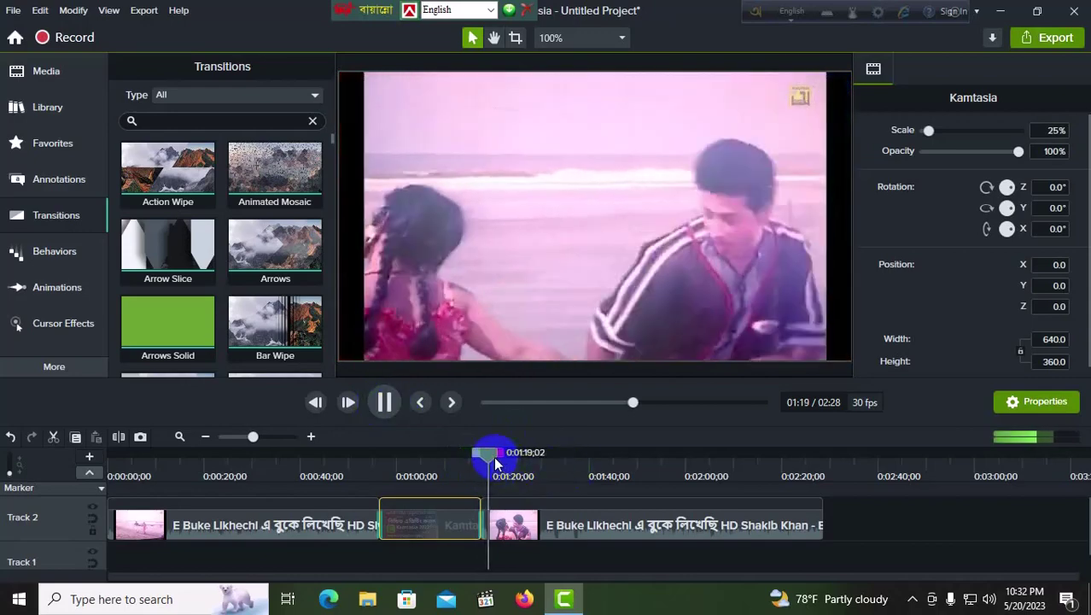
drag(496, 464, 447, 458)
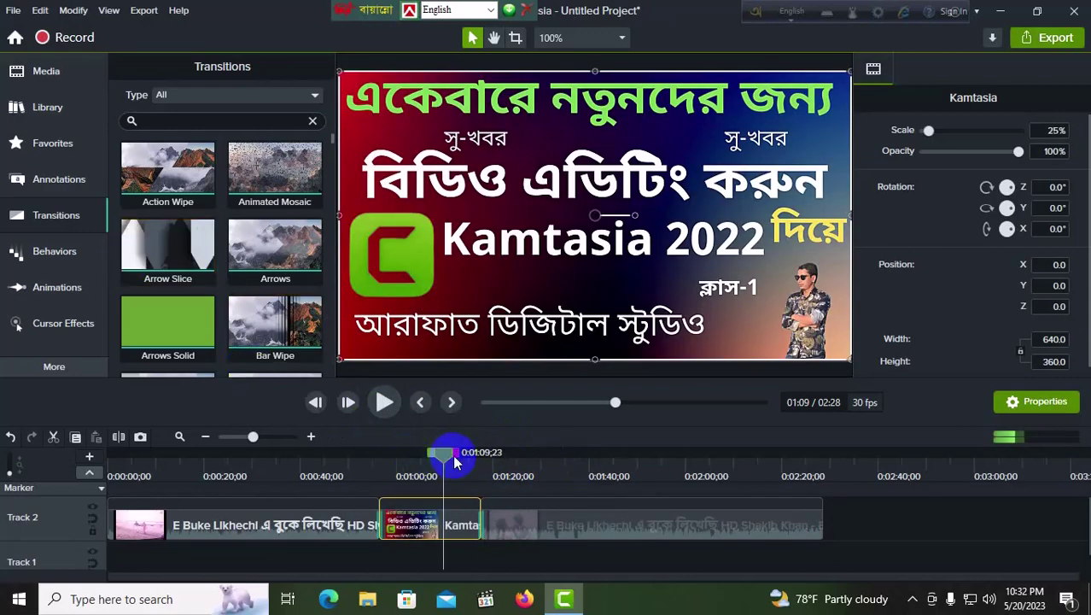
- Show the available behaviors with the Kamtasia image clip selected, and move the playhead to 0:00:12;04
click(309, 460)
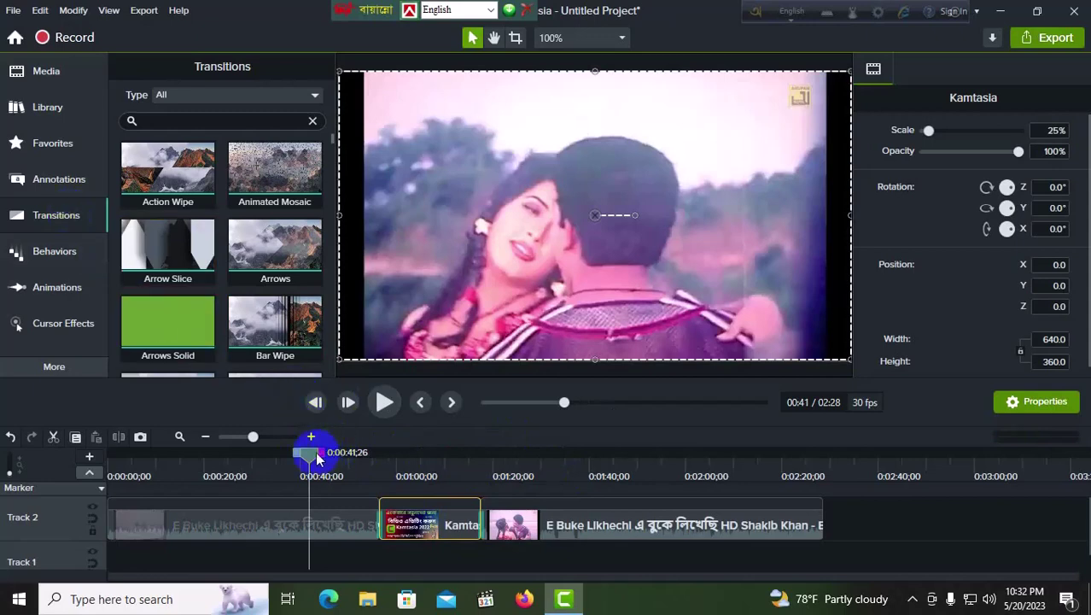
drag(309, 459, 299, 454)
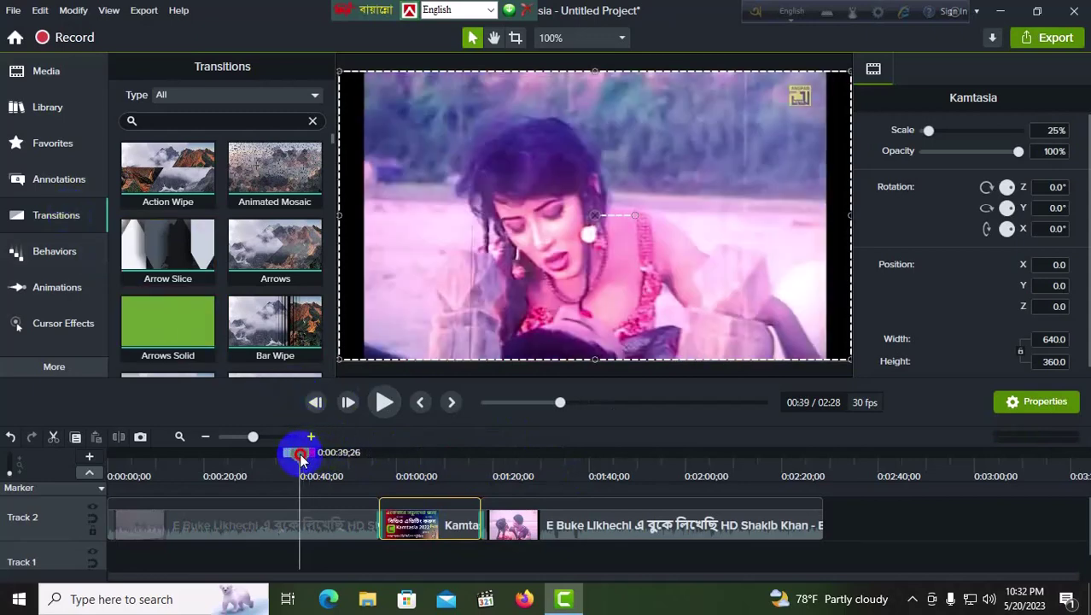
click(67, 258)
click(437, 521)
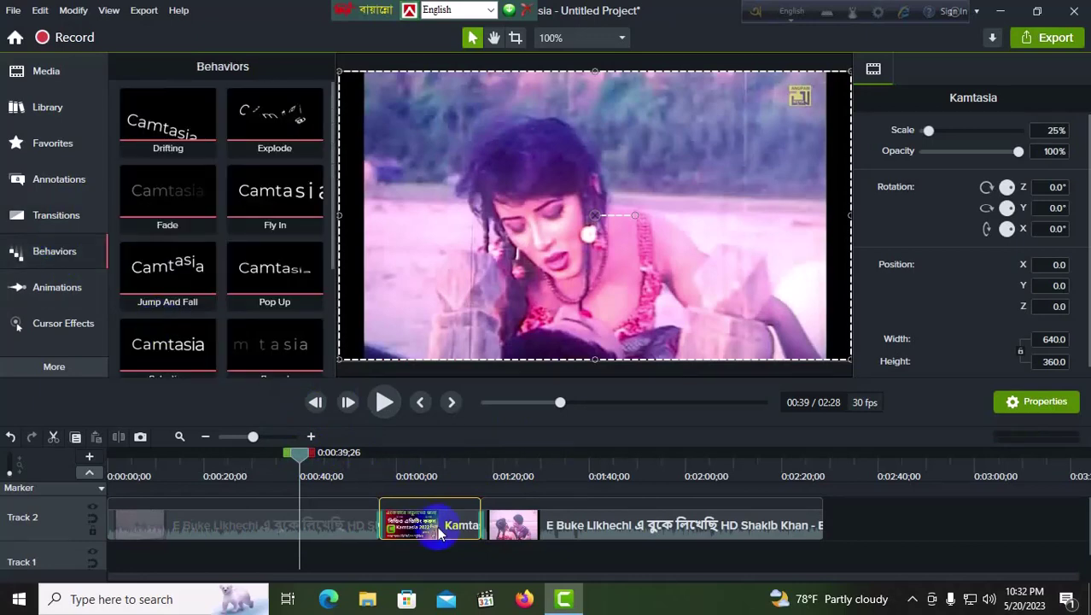
drag(308, 464, 173, 484)
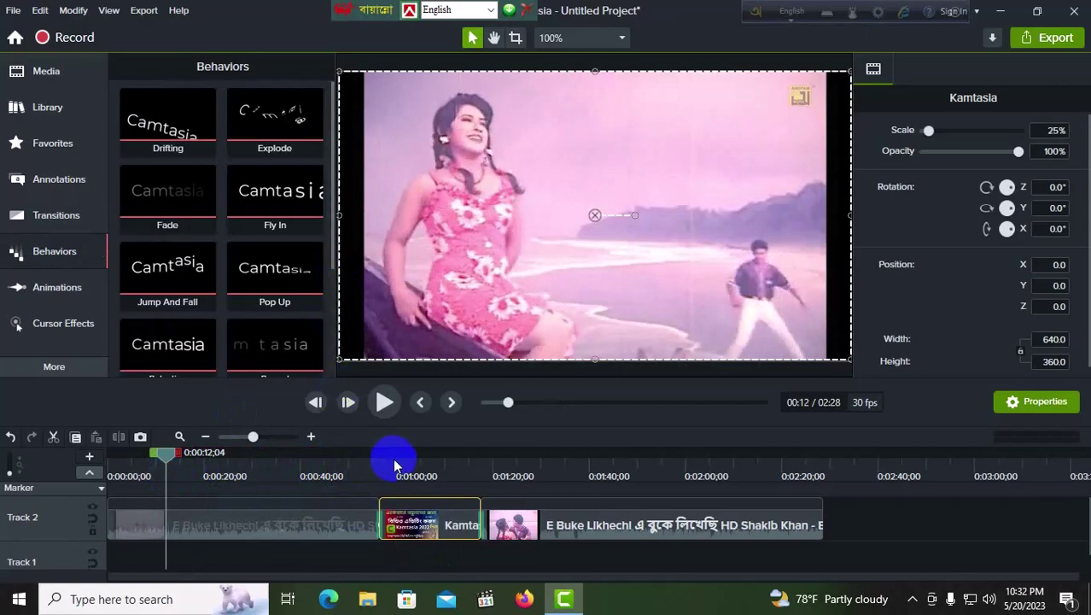
- Import the IMG_20220727 portrait photo from the desktop into the project media
click(1003, 12)
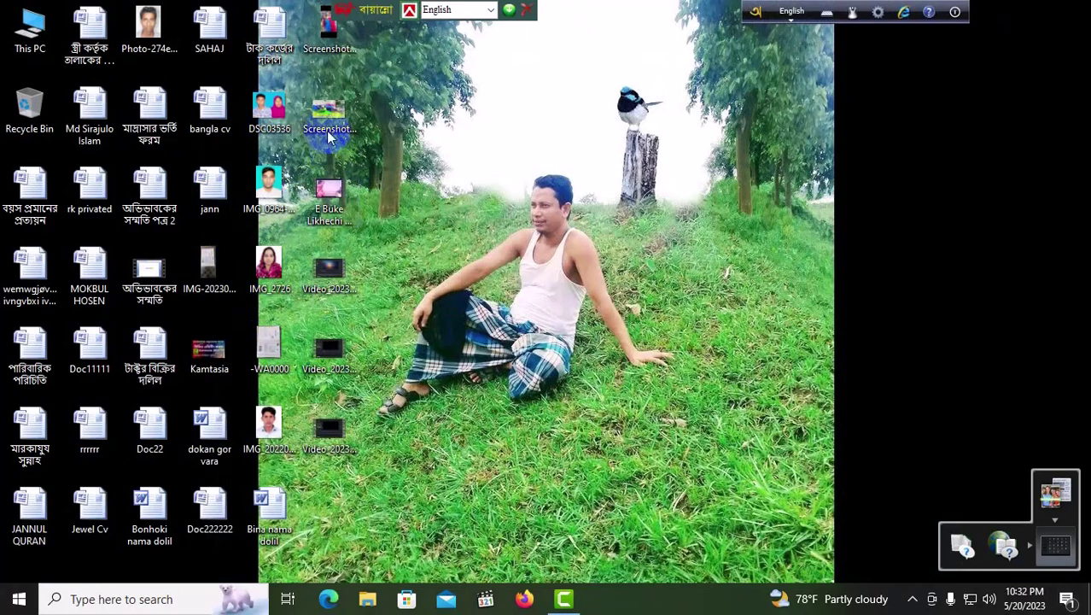
drag(269, 431, 171, 163)
click(1000, 10)
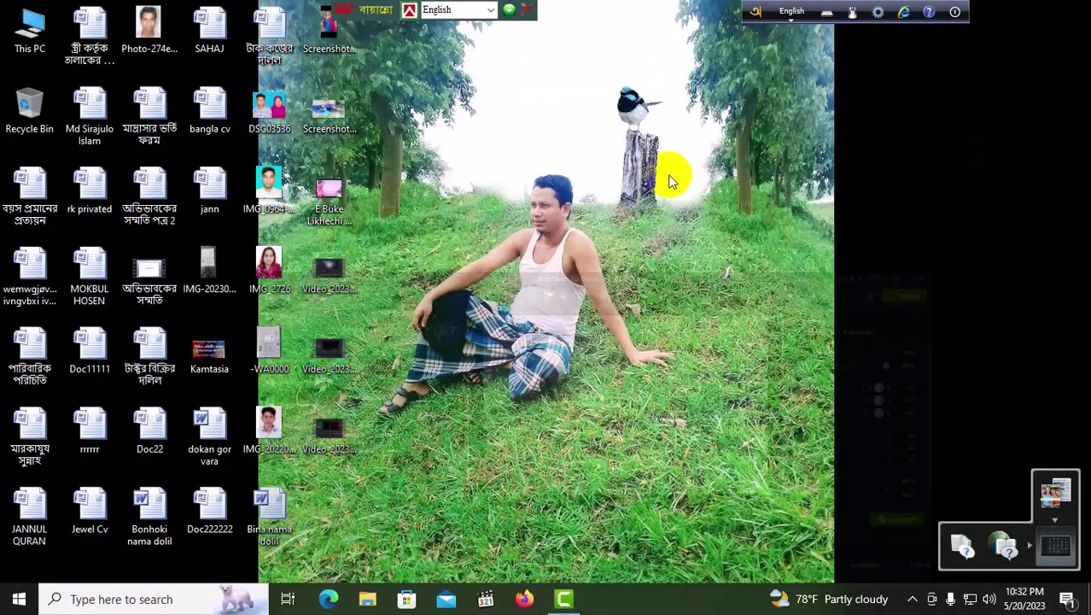
drag(269, 421, 277, 280)
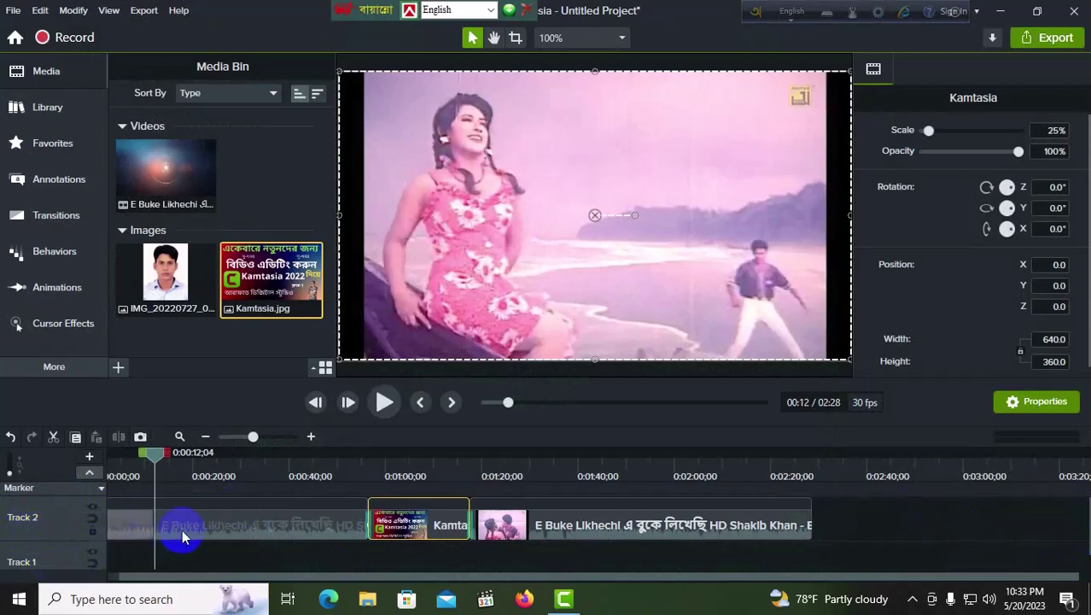
drag(181, 536, 23, 551)
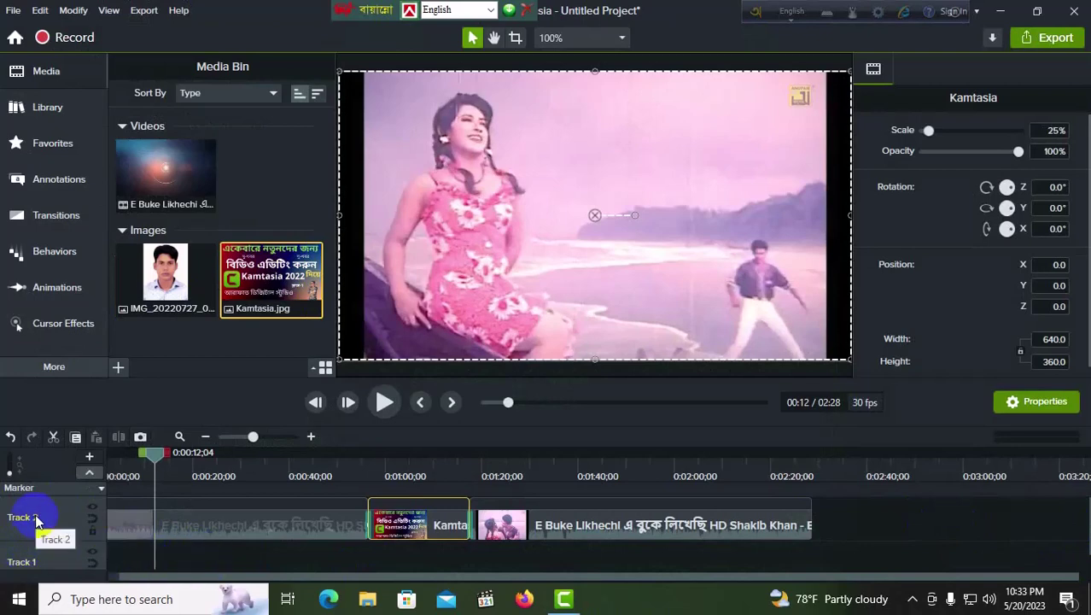
click(871, 520)
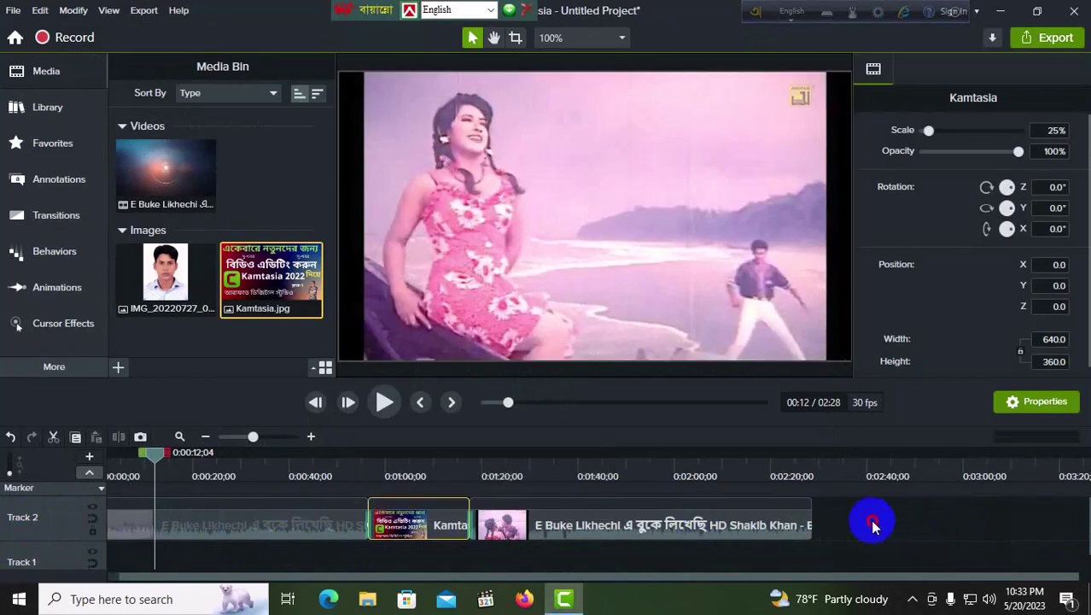
click(264, 524)
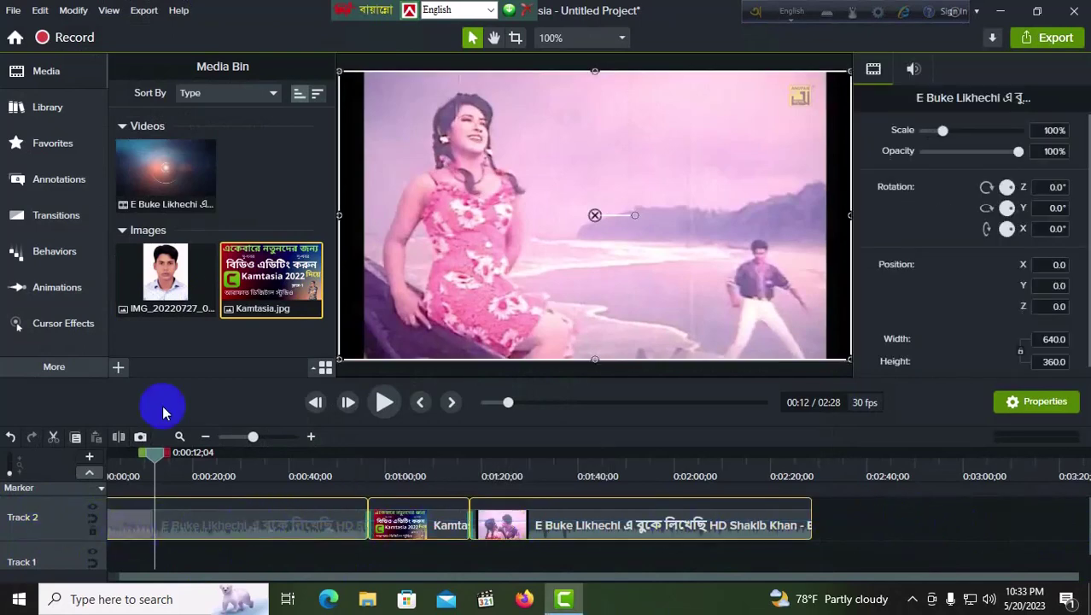
click(928, 526)
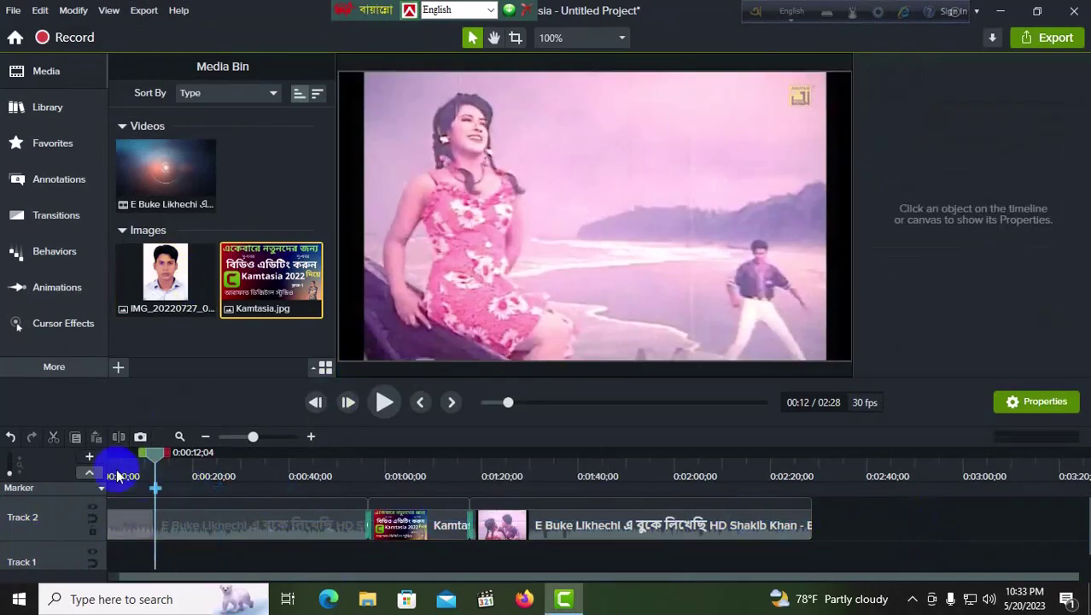
- Add a third track above the video and place the IMG_20220727_0004 portrait photo at its very start
click(88, 457)
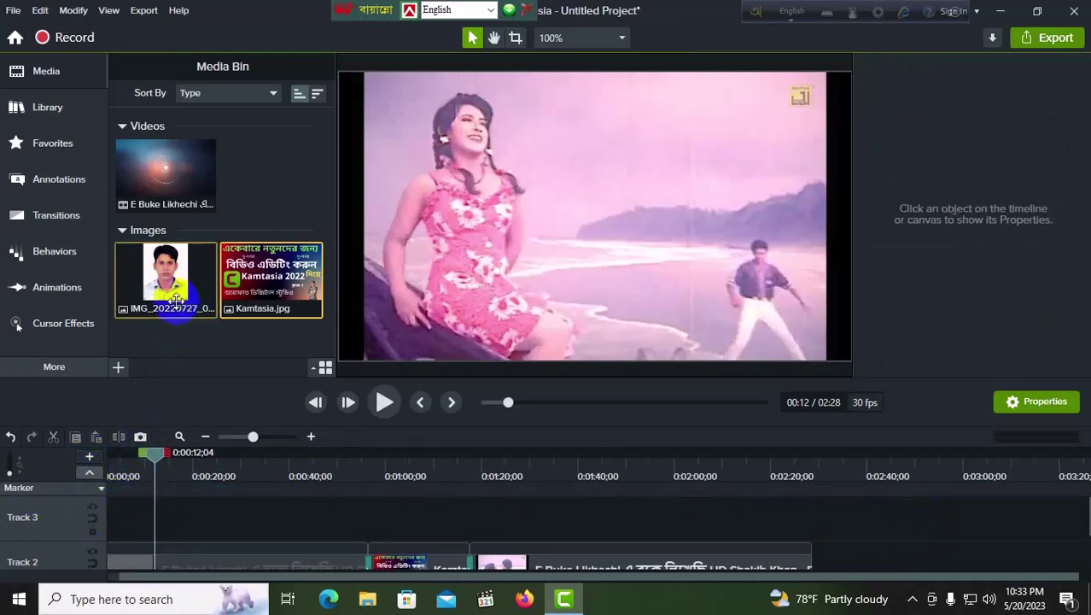
drag(155, 311, 209, 516)
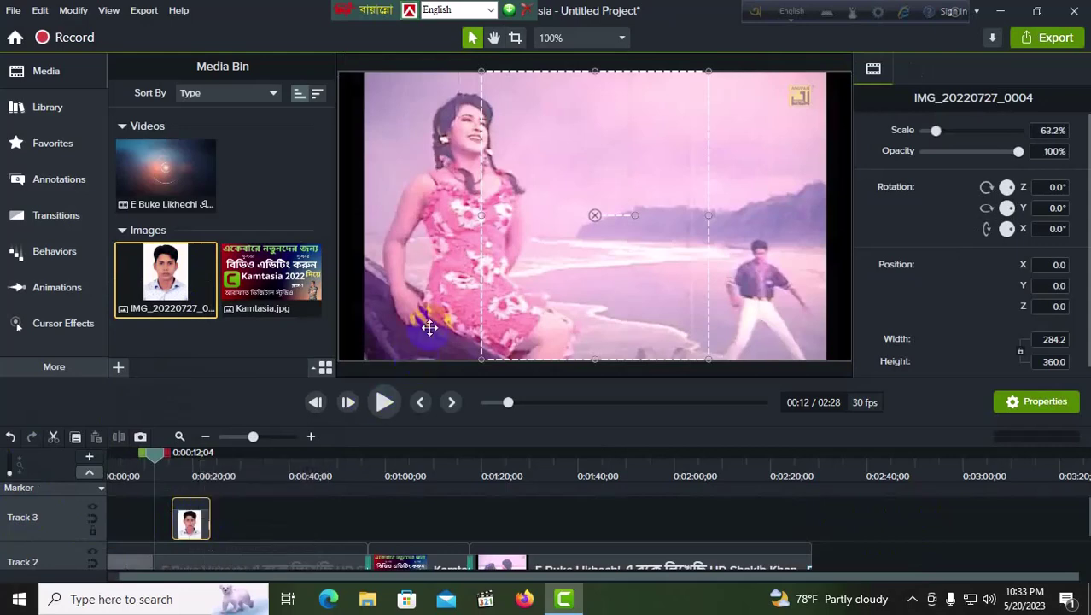
click(193, 518)
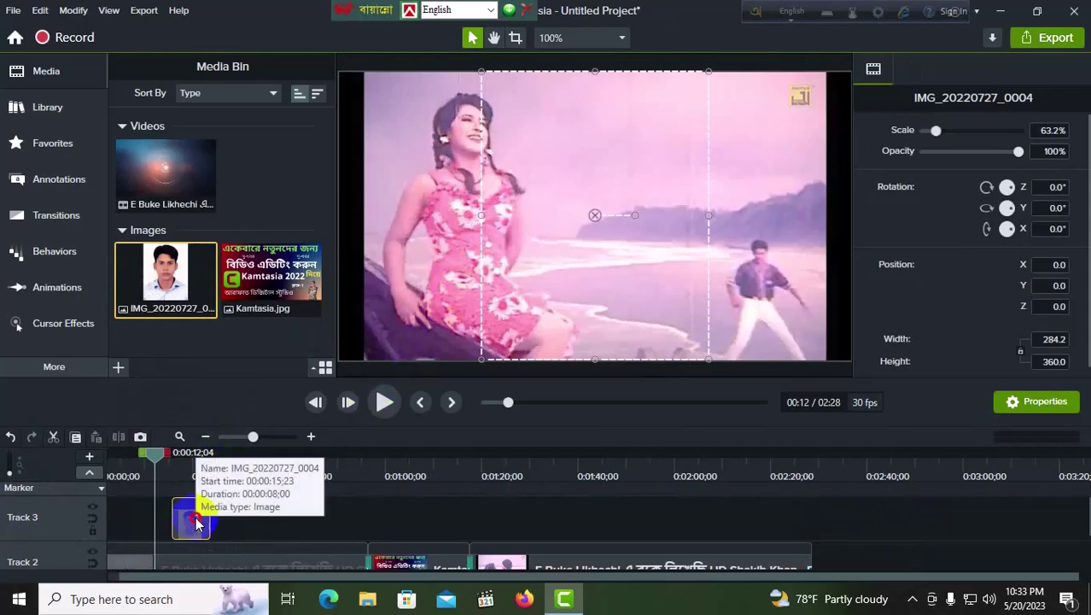
drag(194, 519, 126, 530)
- Scale the portrait photo down to about 24.9% and fit it into the lower-left corner of the video frame, with the playhead at 0:00:02;00
drag(154, 453, 114, 467)
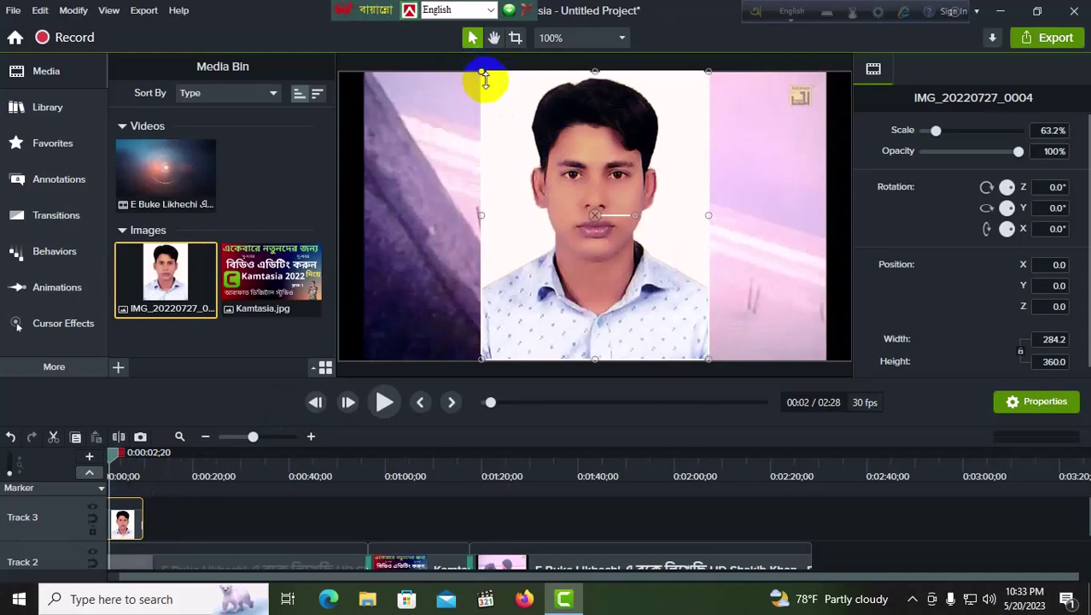
drag(486, 77, 397, 265)
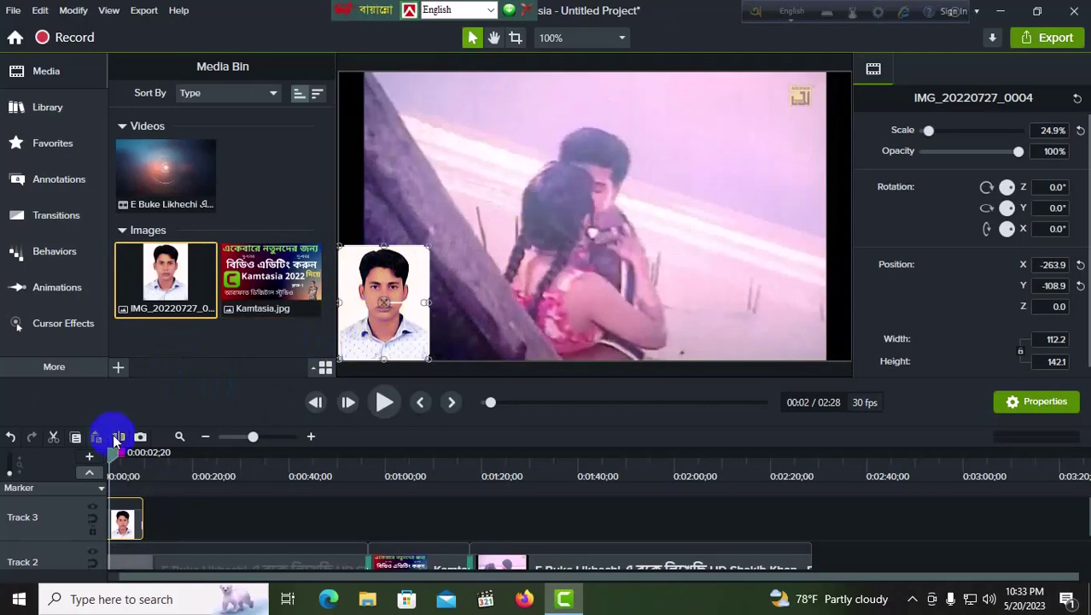
drag(115, 459, 111, 461)
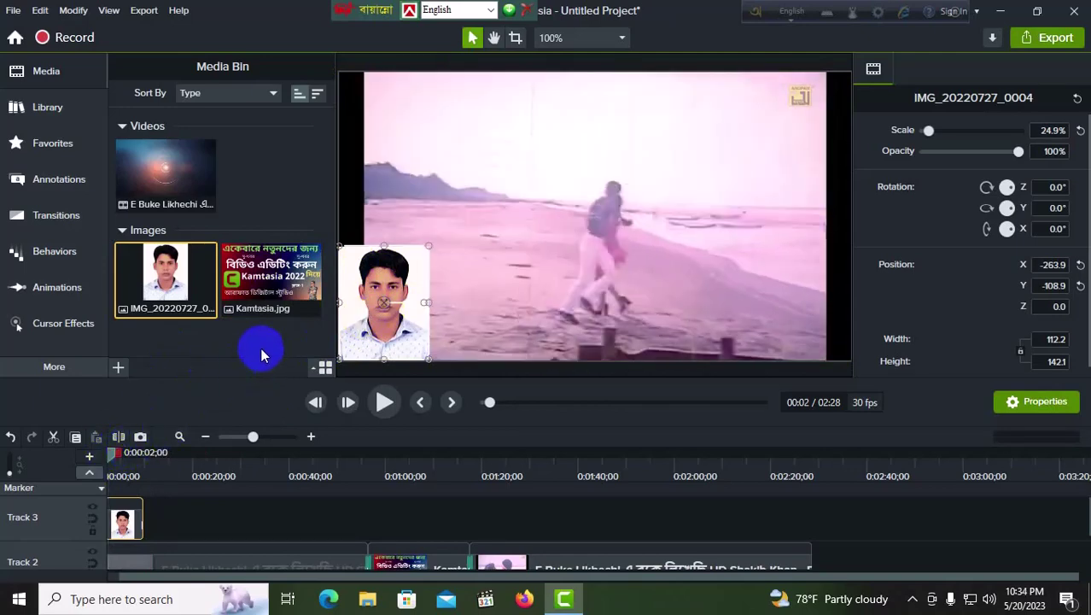
click(364, 301)
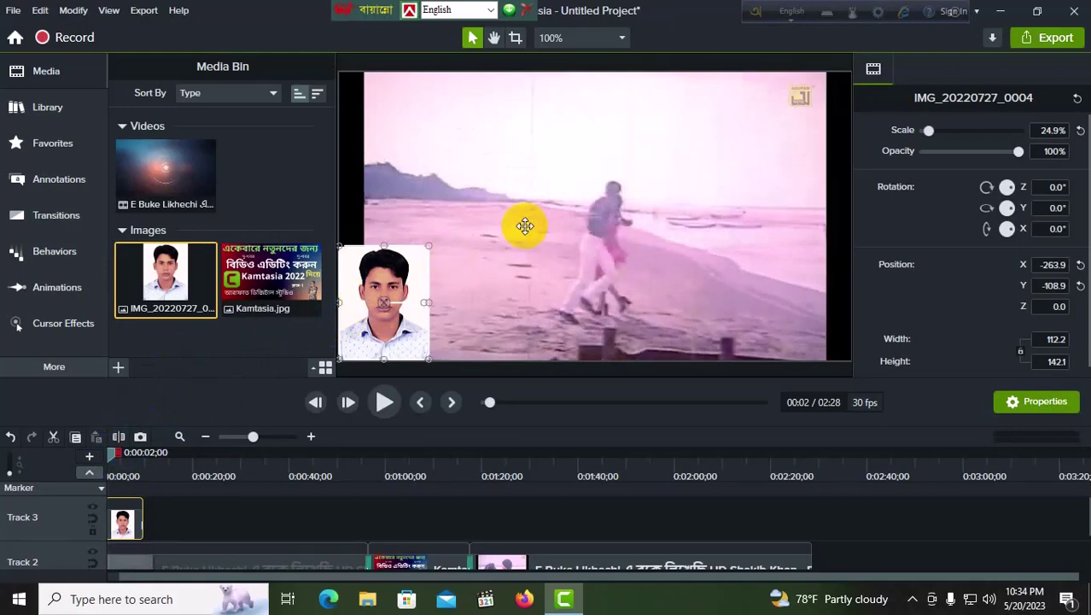
click(243, 304)
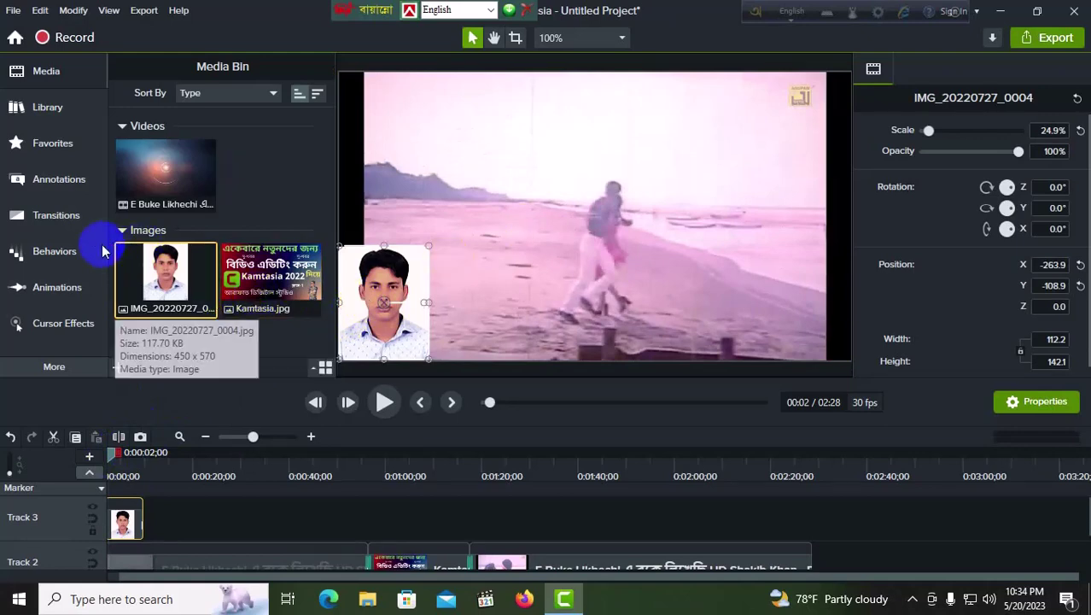
- Extend the portrait clip on Track 3 to about 28 seconds and apply the Explode behavior to it
click(57, 252)
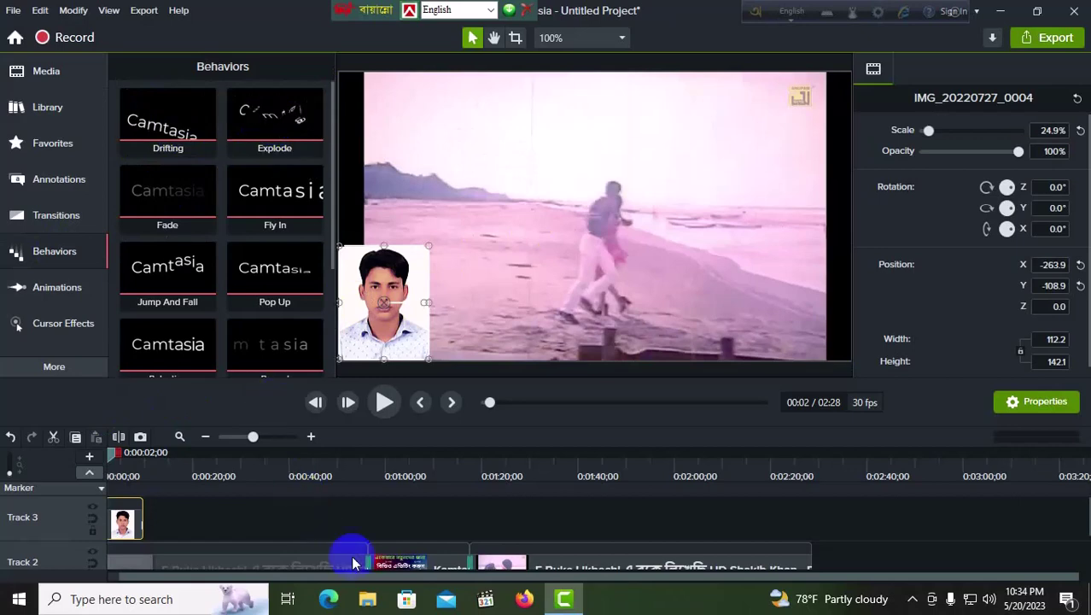
drag(241, 442, 236, 437)
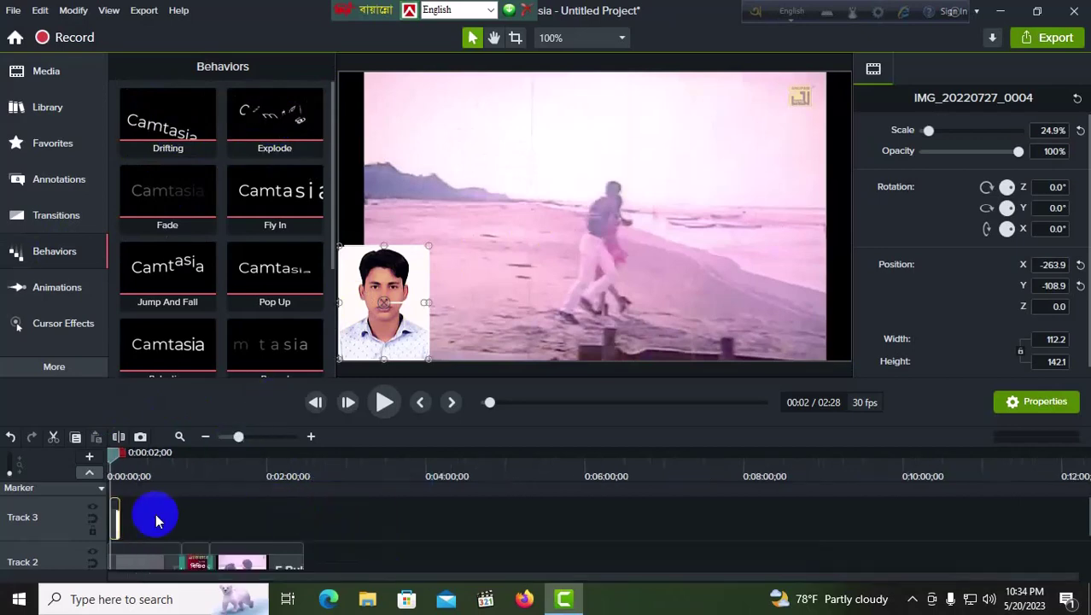
mouse_move(118, 521)
mouse_down()
mouse_move(139, 516)
mouse_move(126, 527)
mouse_up()
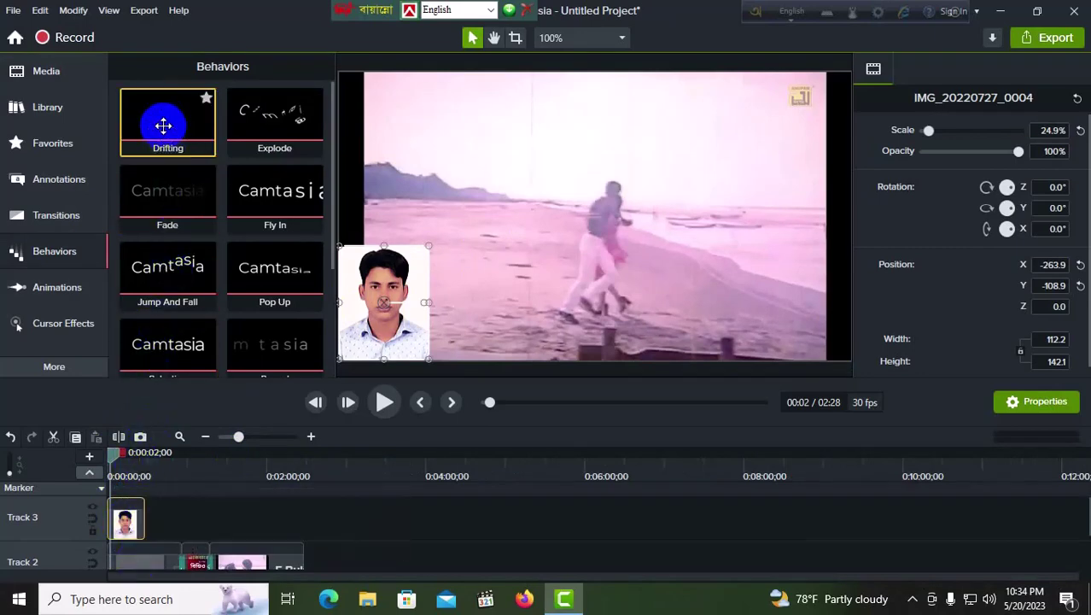
drag(162, 126, 106, 509)
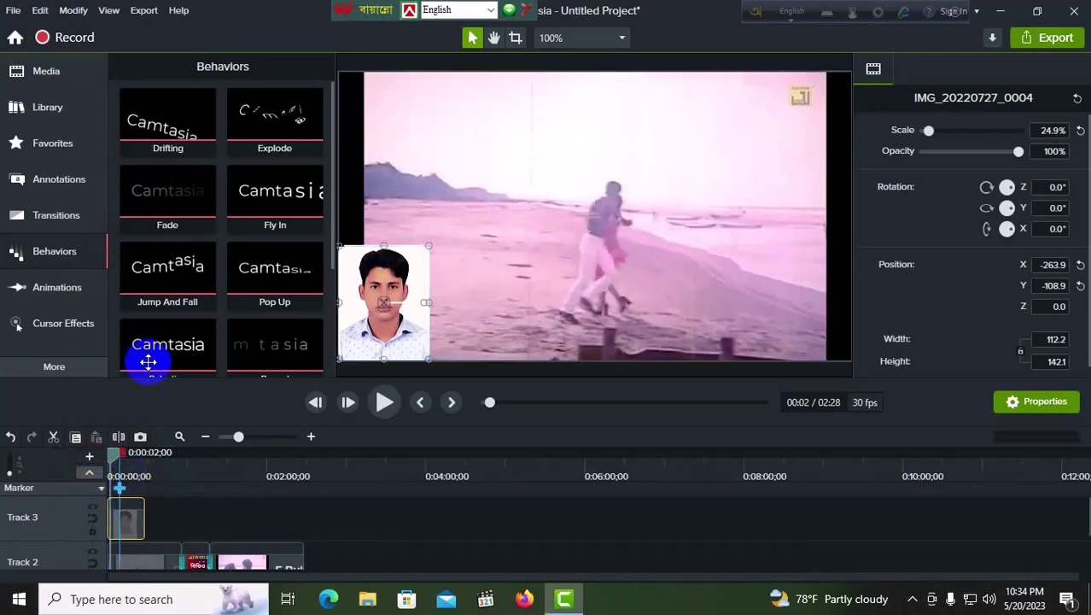
drag(255, 148, 143, 517)
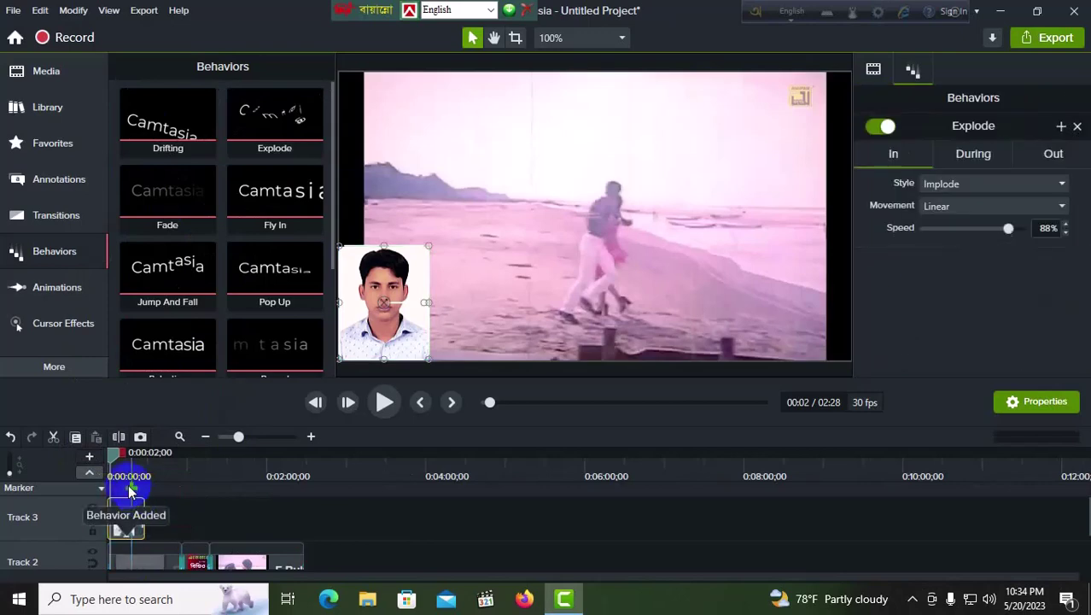
- Mute the computer's speakers and play the start, middle and end of the portrait clip to preview its Explode behavior
click(109, 460)
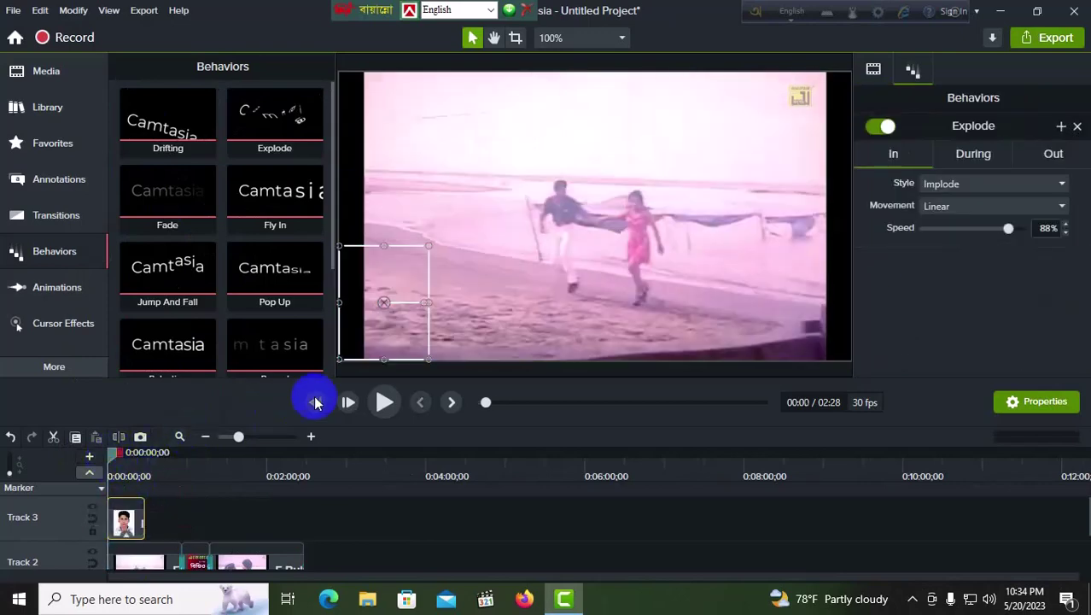
click(989, 598)
click(831, 561)
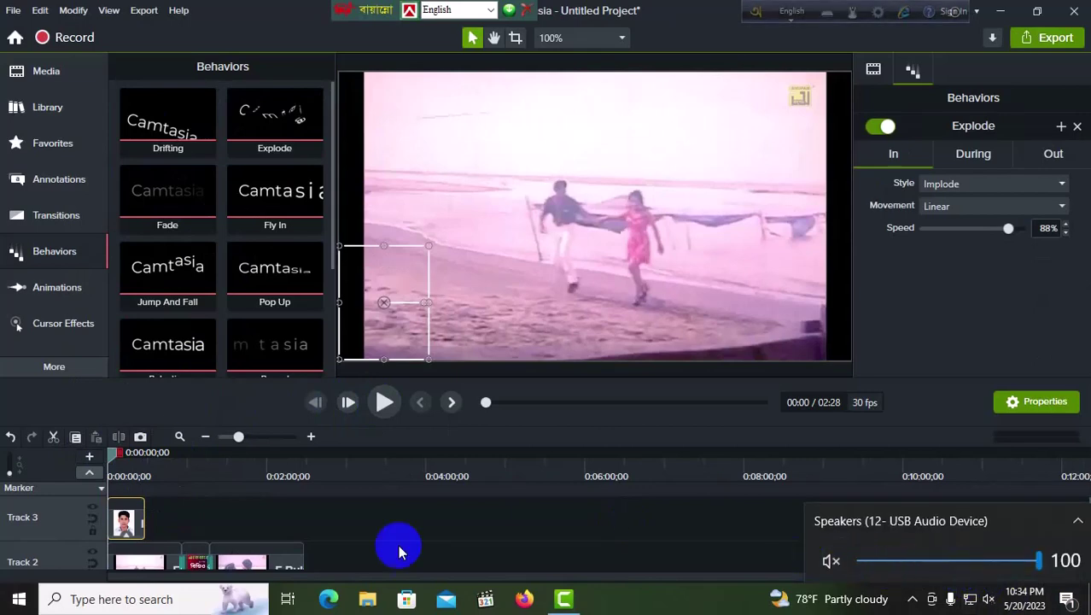
click(384, 403)
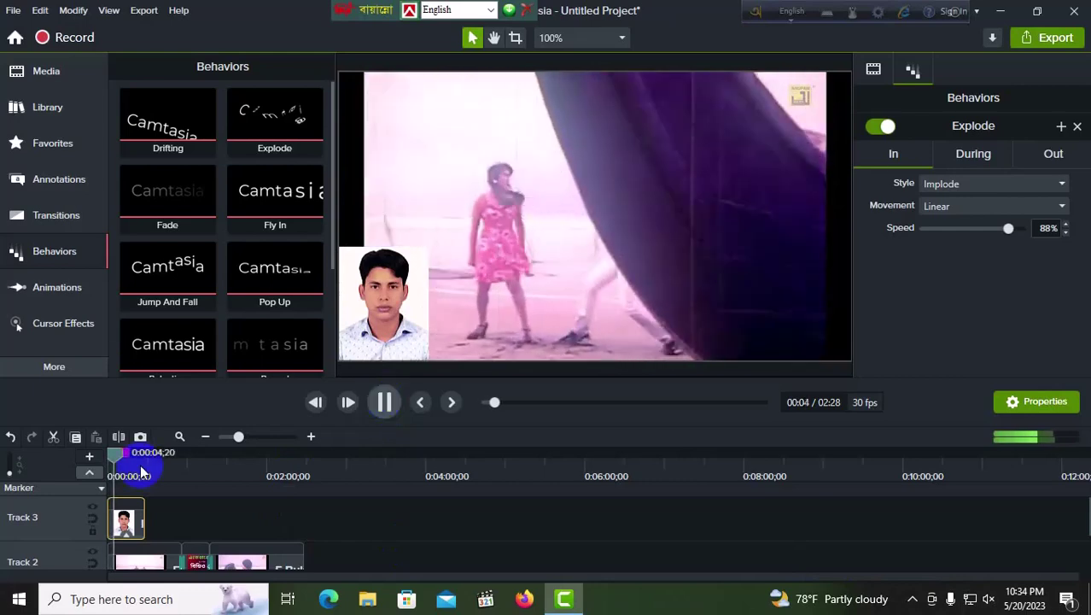
mouse_move(114, 451)
mouse_down()
mouse_move(124, 460)
mouse_move(130, 452)
mouse_up()
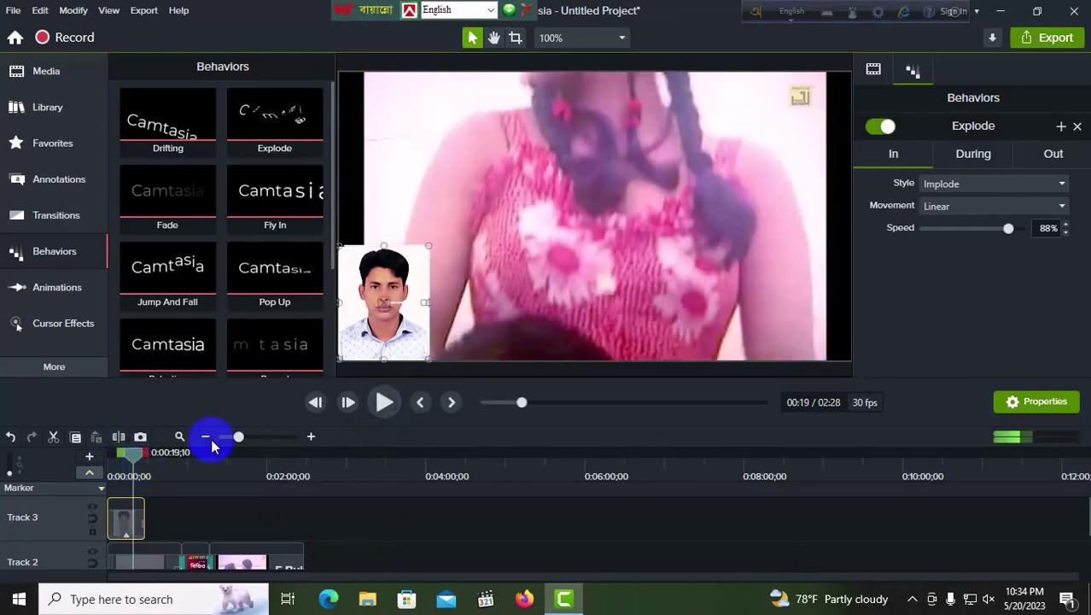
click(385, 402)
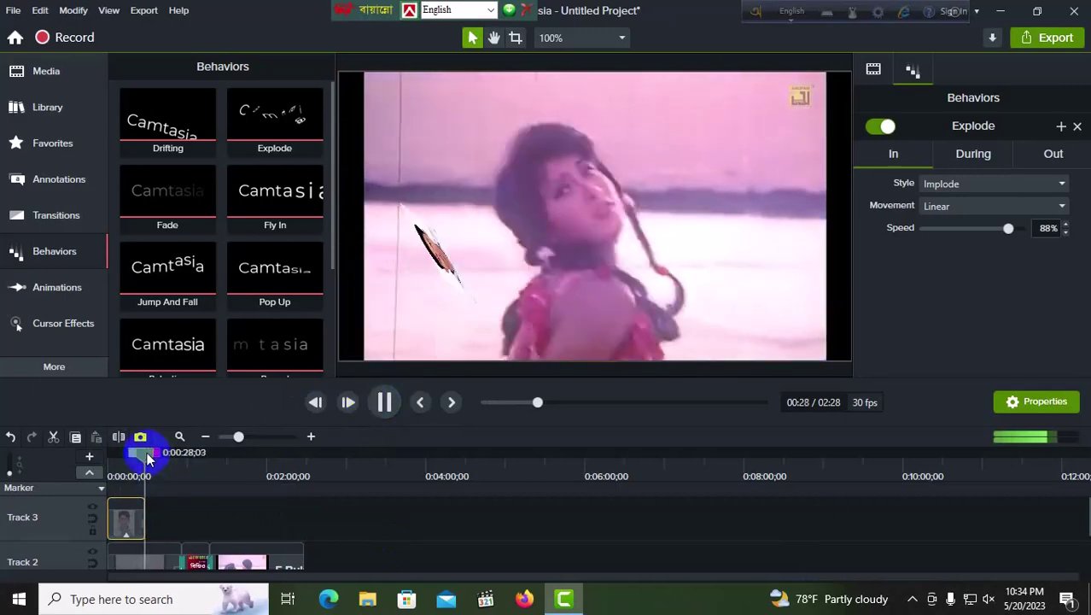
mouse_move(147, 458)
mouse_down()
mouse_move(127, 452)
mouse_move(151, 463)
mouse_move(142, 468)
mouse_up()
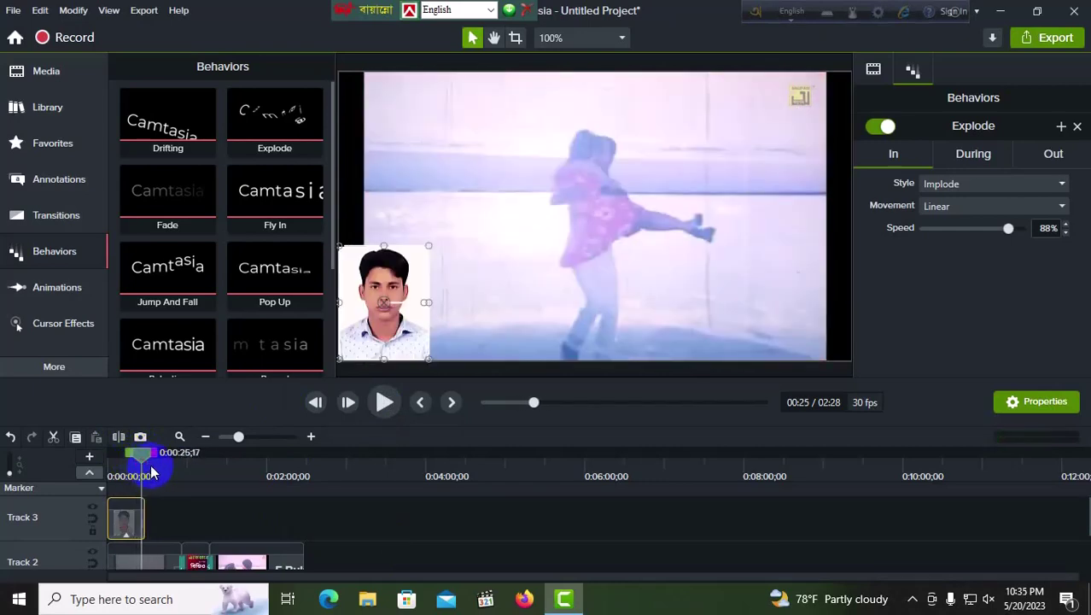
click(336, 514)
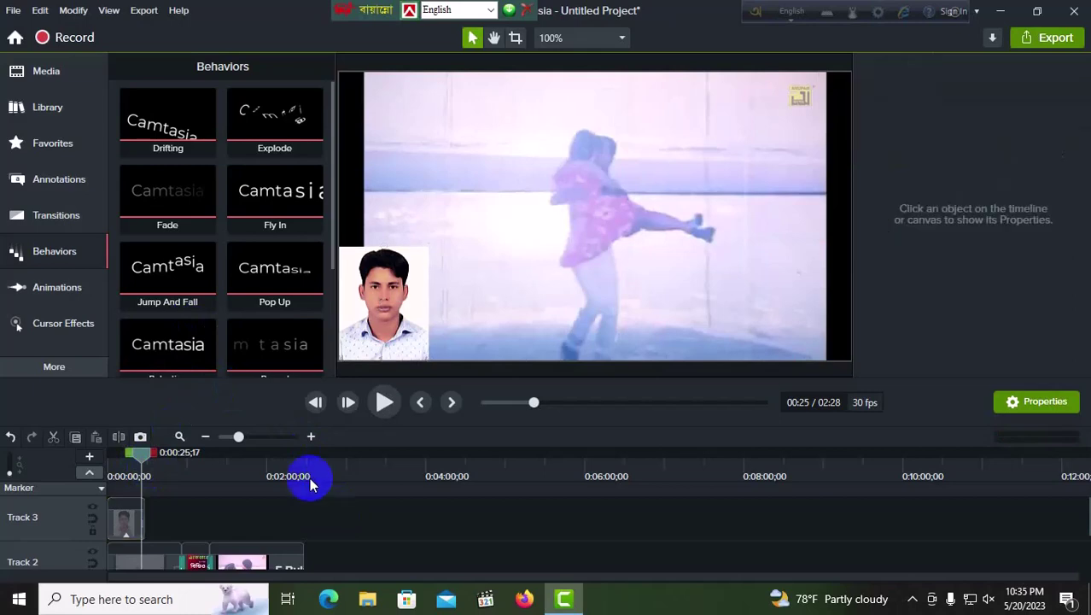
- Add a plain ABC text callout to Track 3, shift it over the second video clip and set the playhead to 0:02:03;28
click(46, 181)
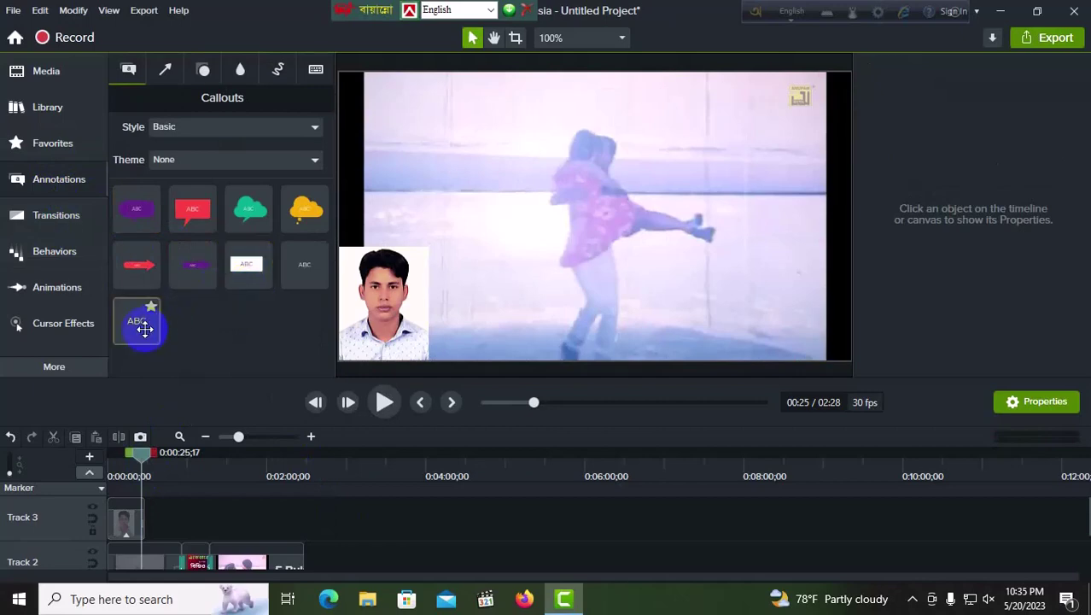
drag(137, 322, 237, 520)
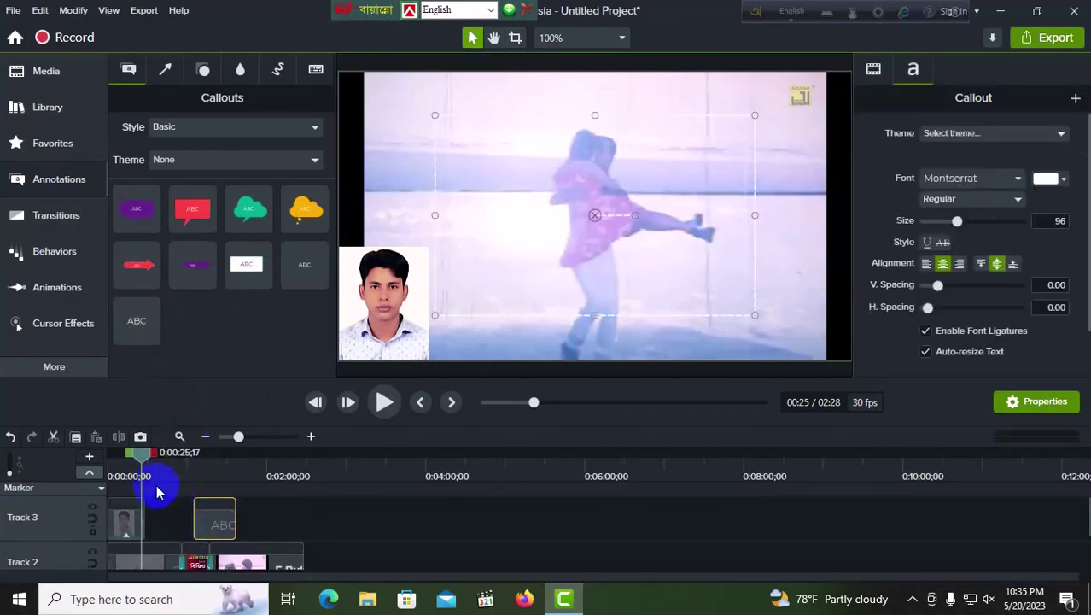
drag(150, 461, 207, 481)
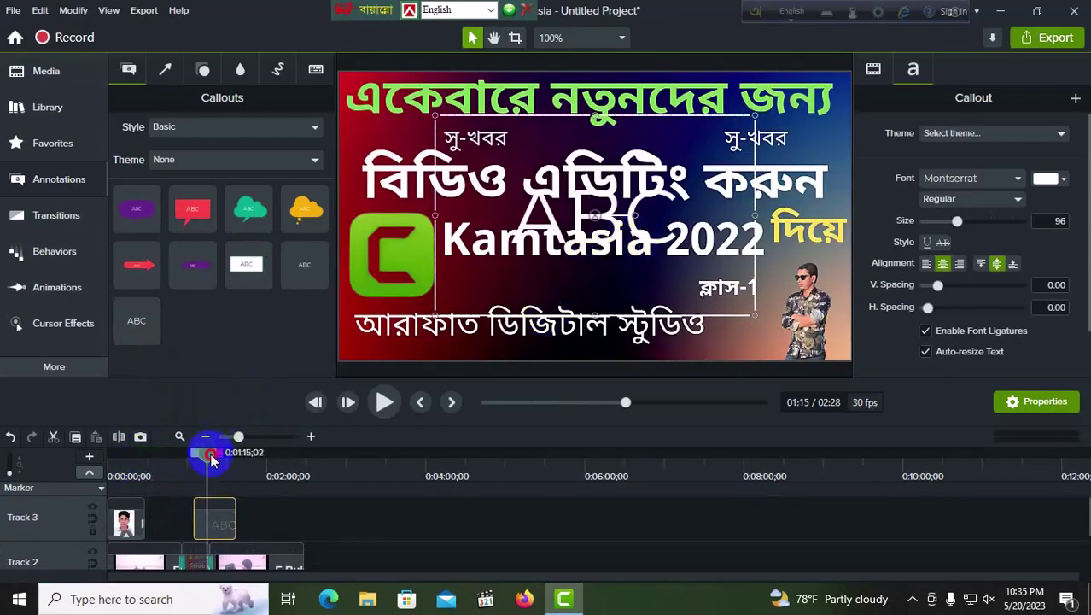
drag(208, 452, 254, 453)
drag(200, 510, 261, 512)
drag(248, 459, 269, 453)
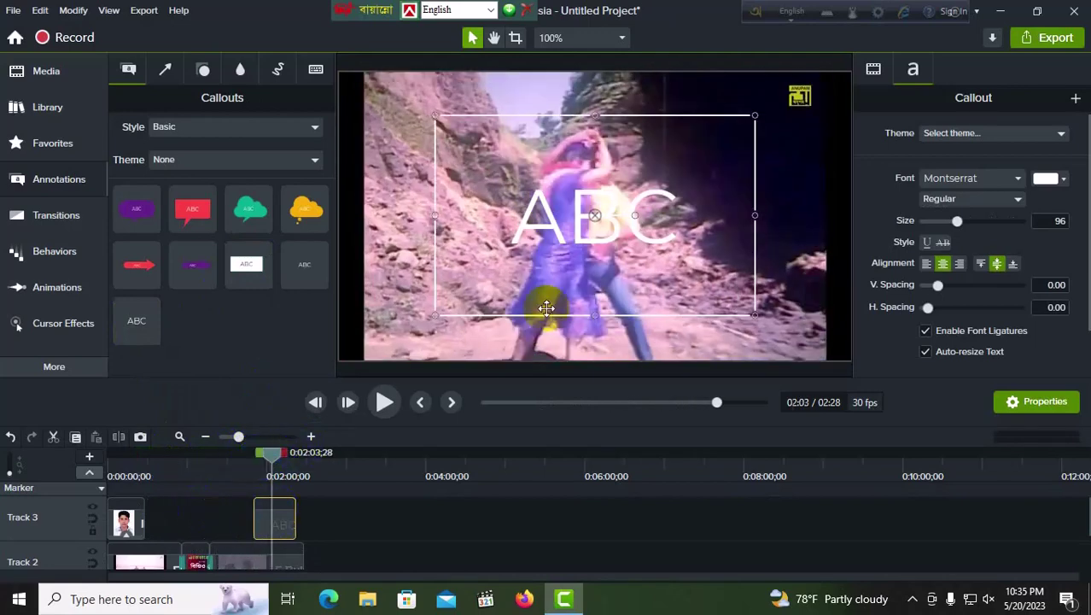
- Open the callout's text for editing and clear the ABC placeholder
double_click(660, 240)
click(664, 239)
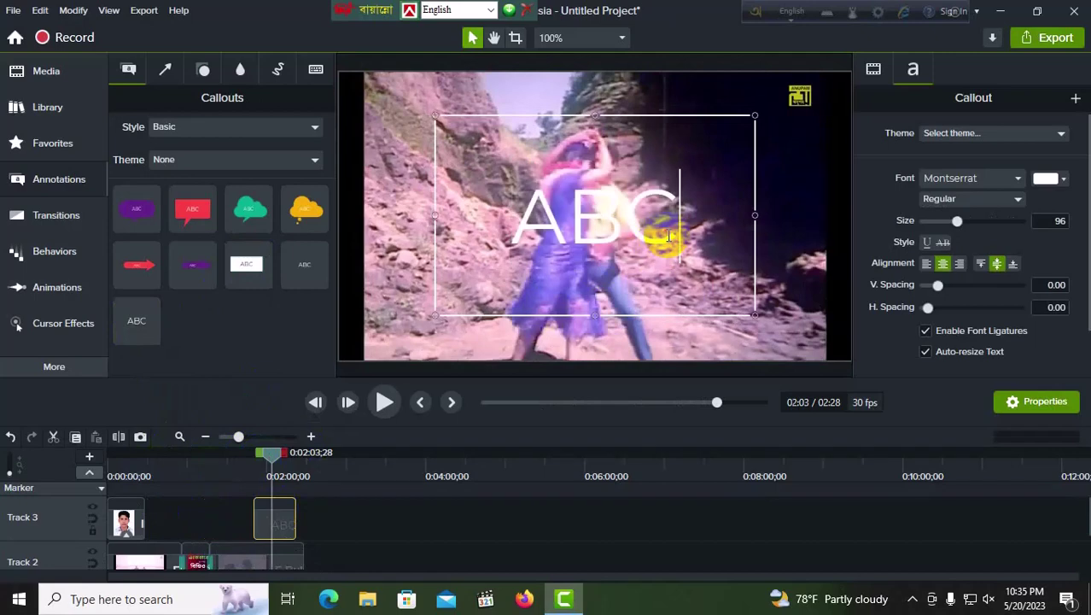
key(ctrl+alt+v)
text(ু)
key(BackSpace)
key(BackSpace)
key(BackSpace)
key(BackSpace)
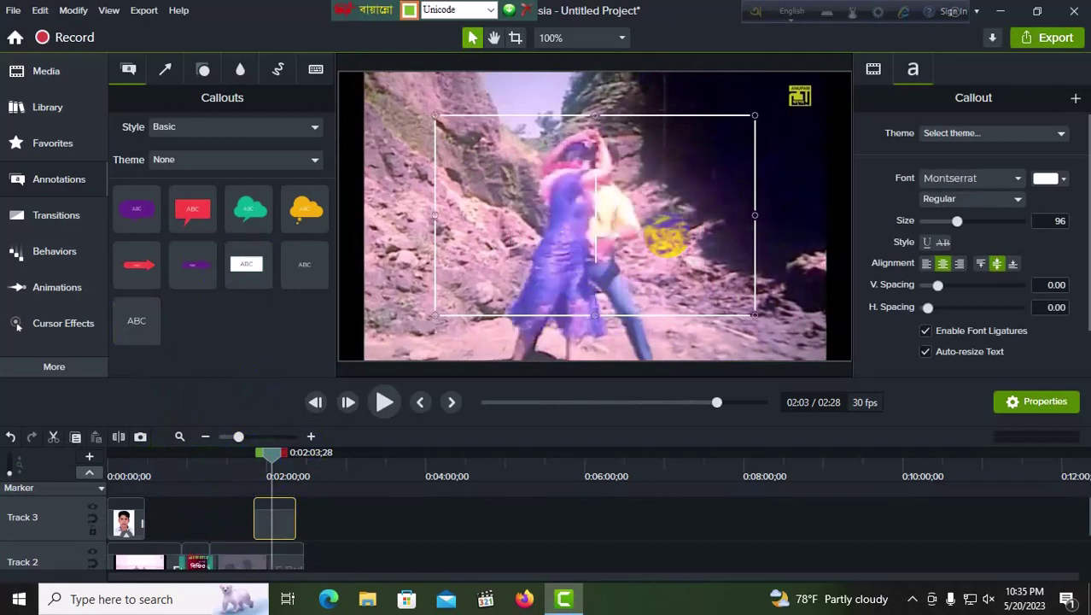
text(ু)
key(BackSpace)
- Switch the keyboard back to English and enter "subscribe" as the callout's text
key(ctrl+alt+v)
text(SUB)
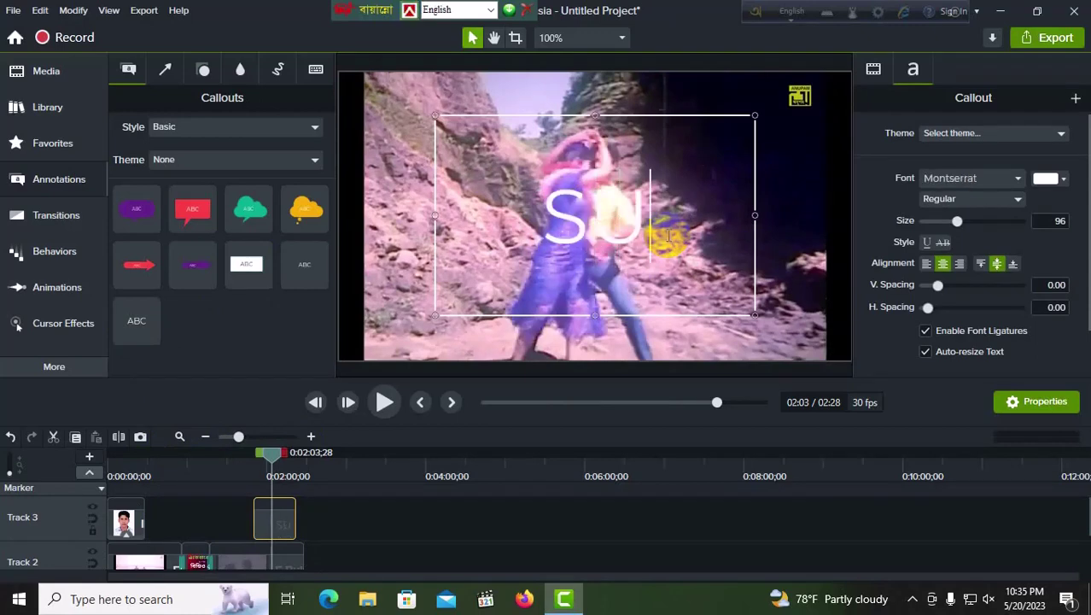
key(BackSpace)
key(BackSpace)
key(BackSpace)
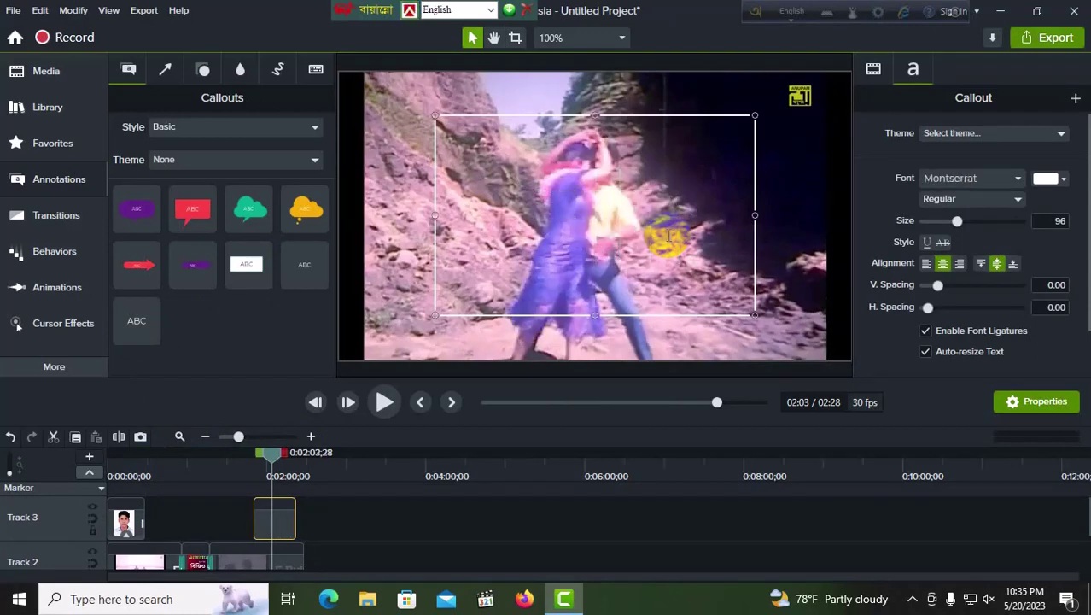
text(SU)
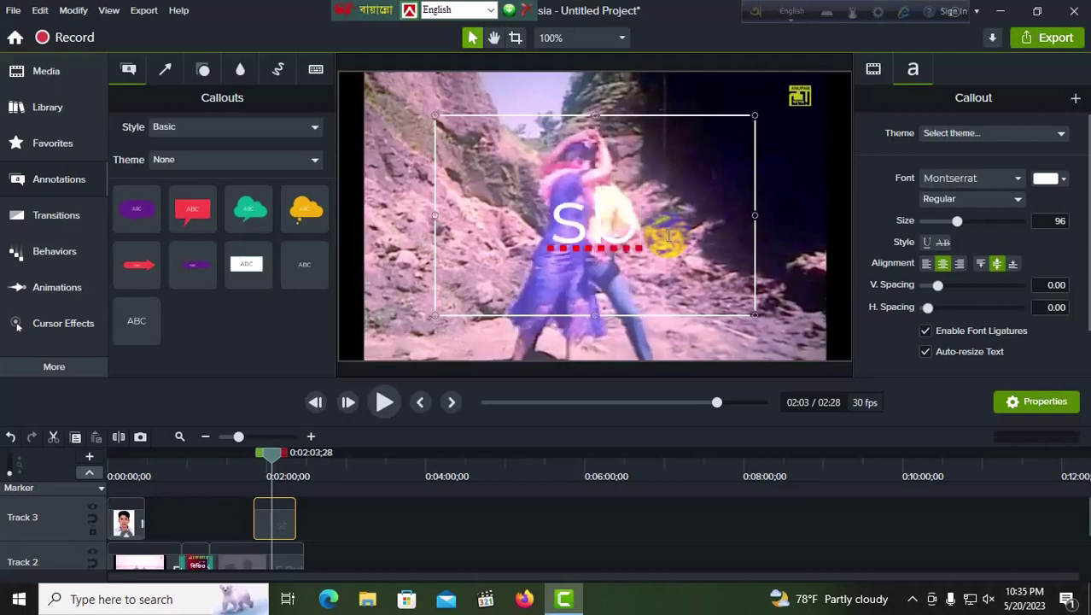
key(BackSpace)
text(ub)
key(BackSpace)
text(bscr)
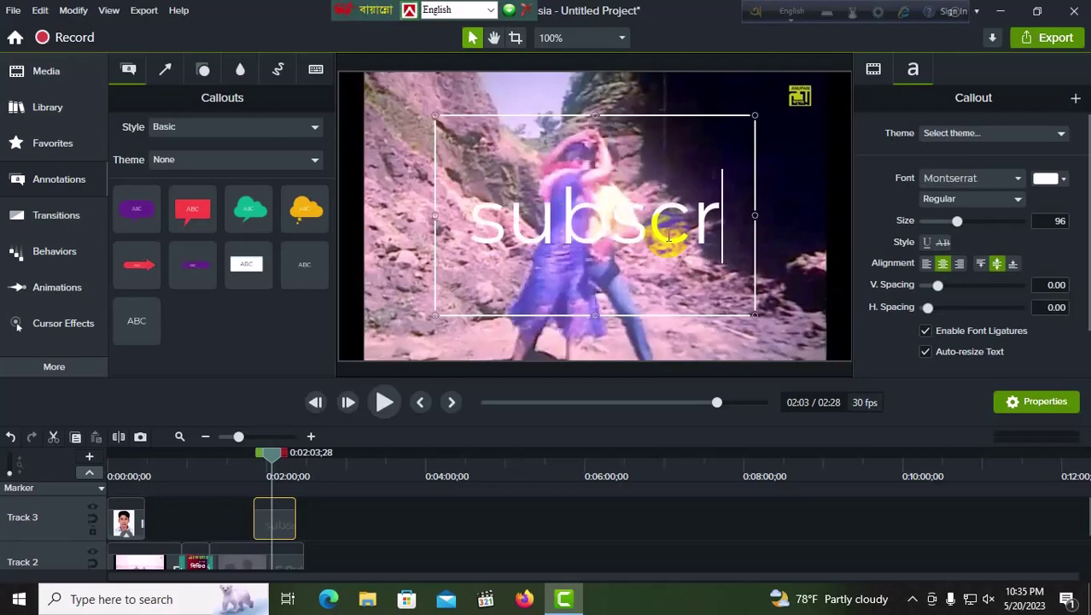
text(ibe)
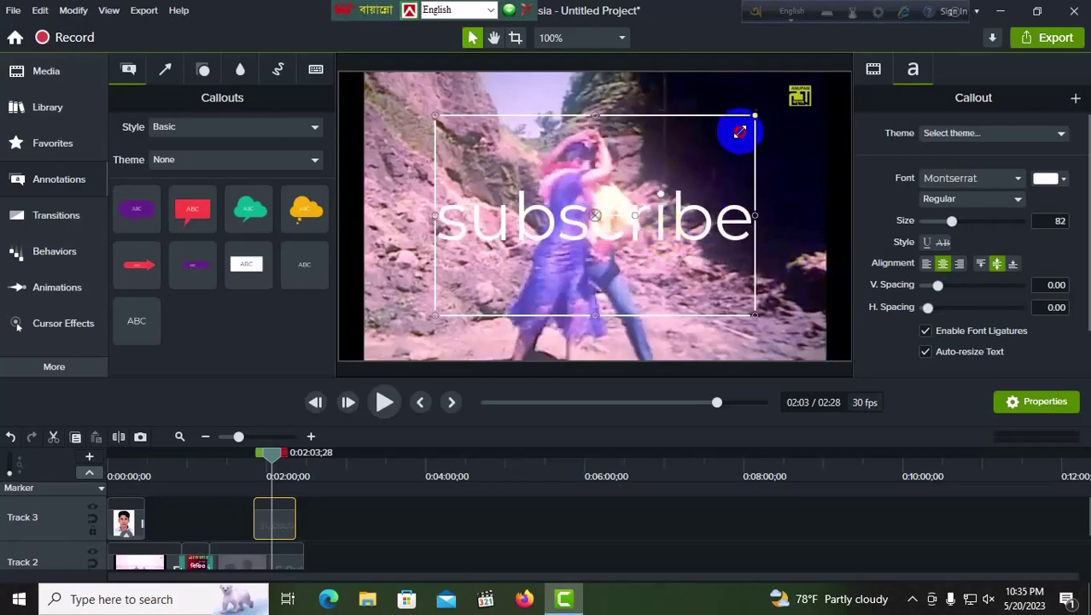
- Shrink the subscribe callout to font size 36, place it in the video's lower-left corner and set the playhead to 0:02:00;27
drag(732, 126, 596, 229)
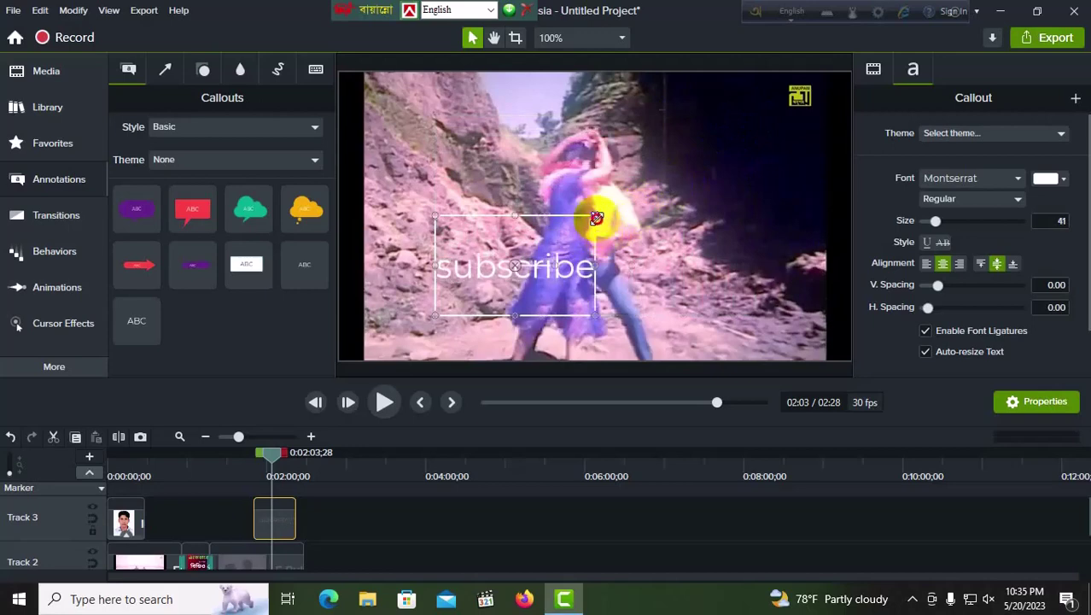
drag(513, 218, 493, 338)
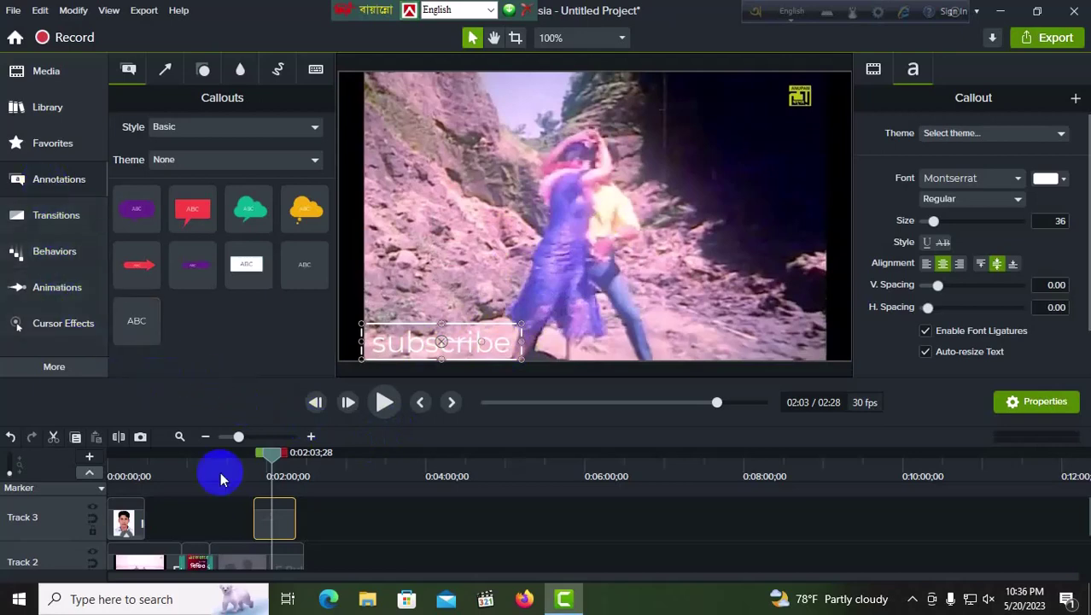
mouse_move(271, 472)
mouse_down()
mouse_move(275, 456)
mouse_move(263, 456)
mouse_move(271, 466)
mouse_up()
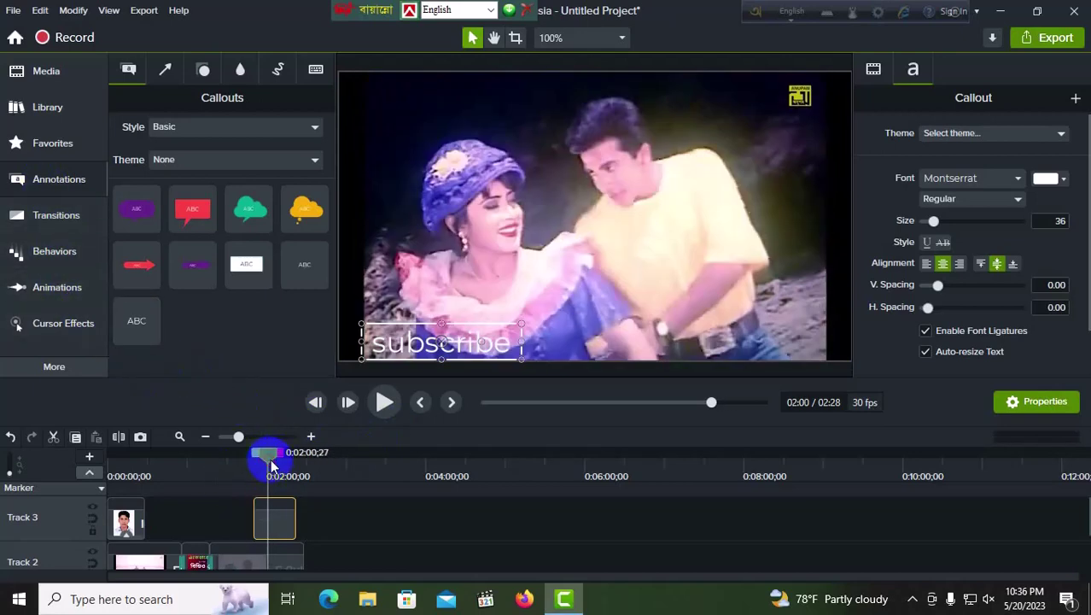
- Change the callout's font colour to red #F71111, deselect it to check the result and select it again
click(1053, 185)
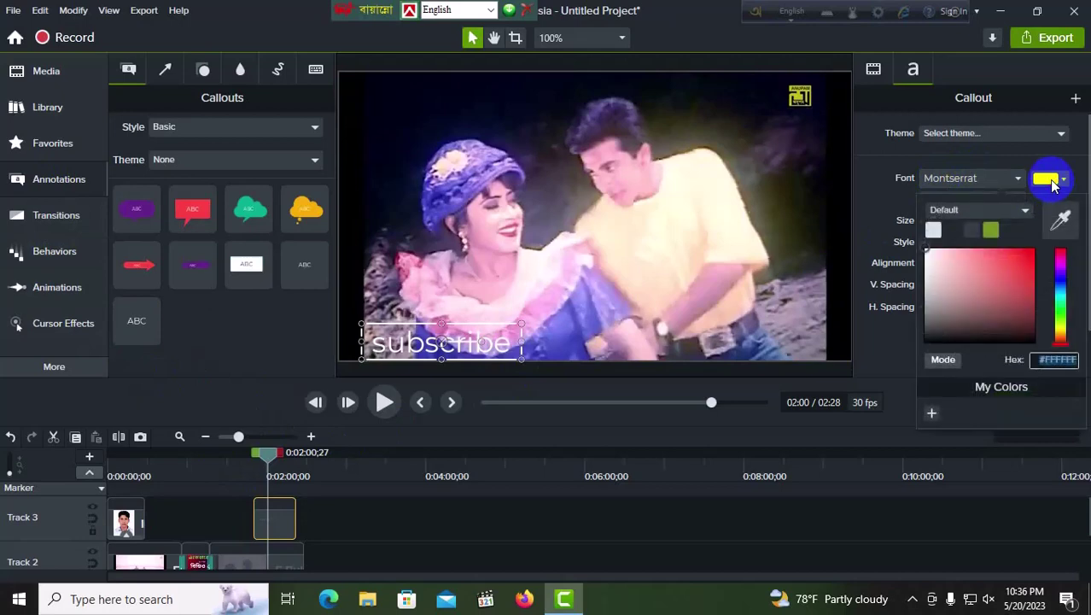
click(1029, 254)
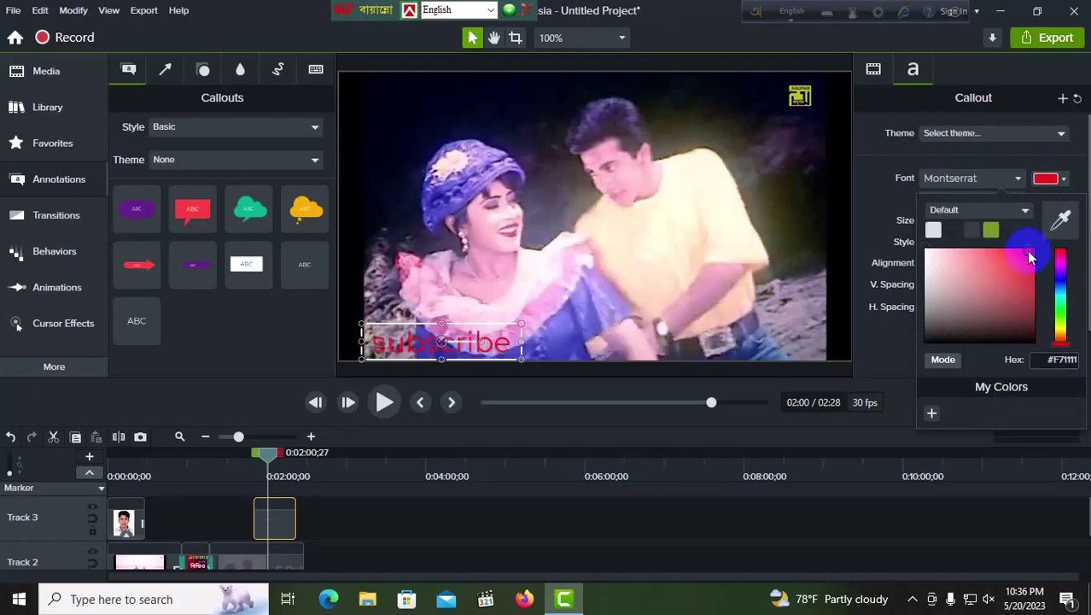
click(728, 266)
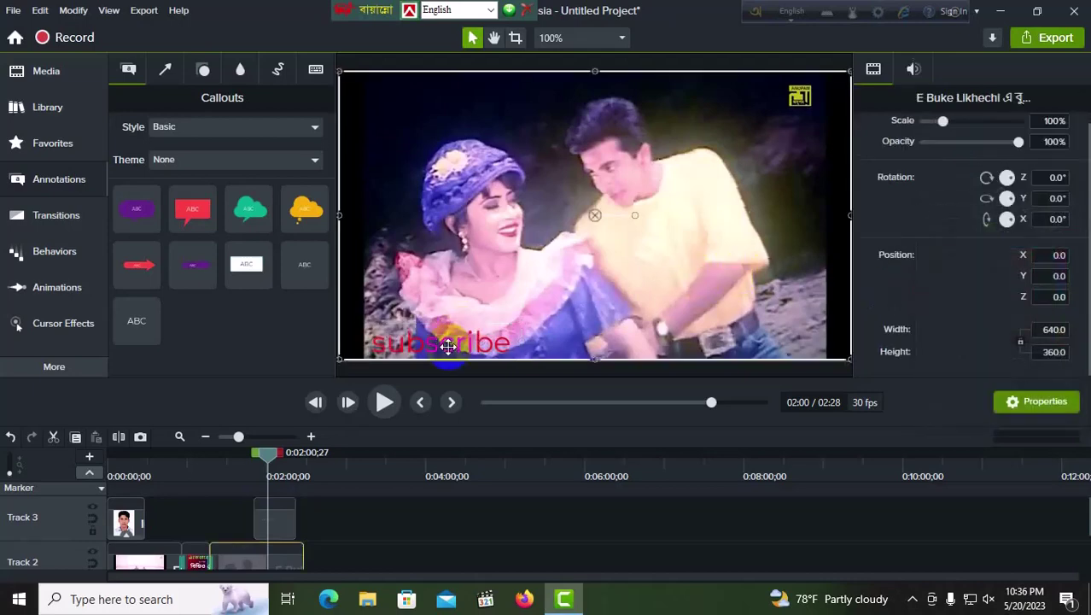
click(447, 345)
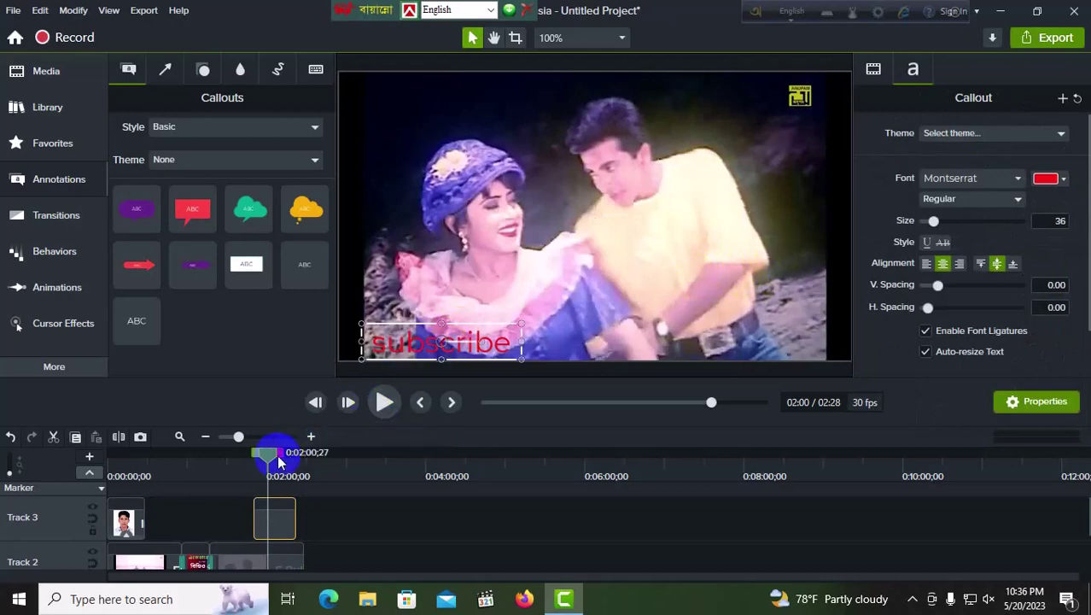
- Set the playhead to 0:01:56;02 and shift the subscribe callout earlier on Track 3 so that it ends there
drag(270, 462, 261, 456)
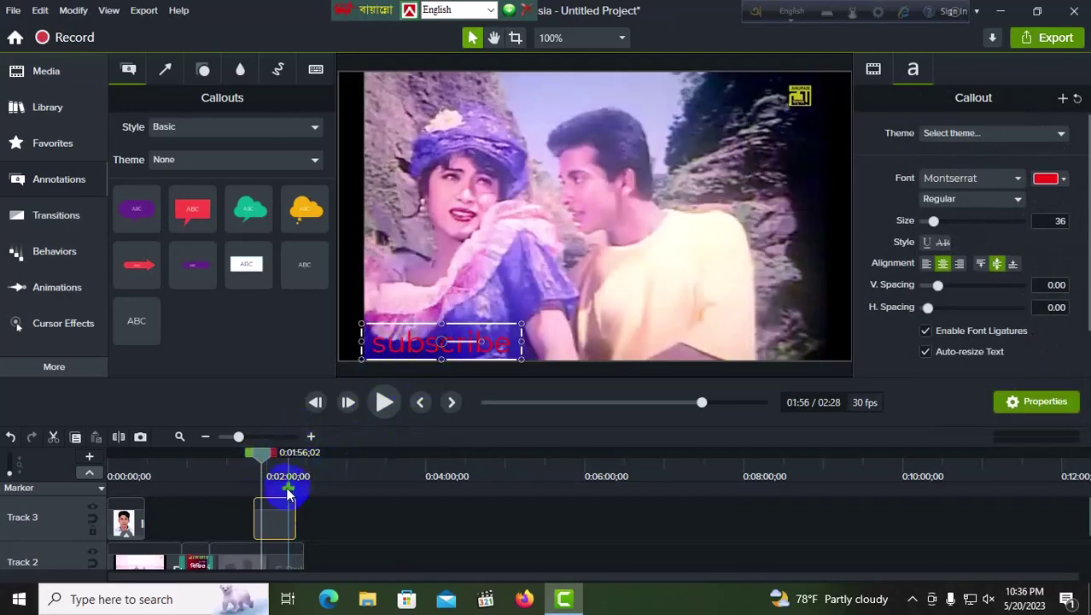
drag(274, 517, 263, 484)
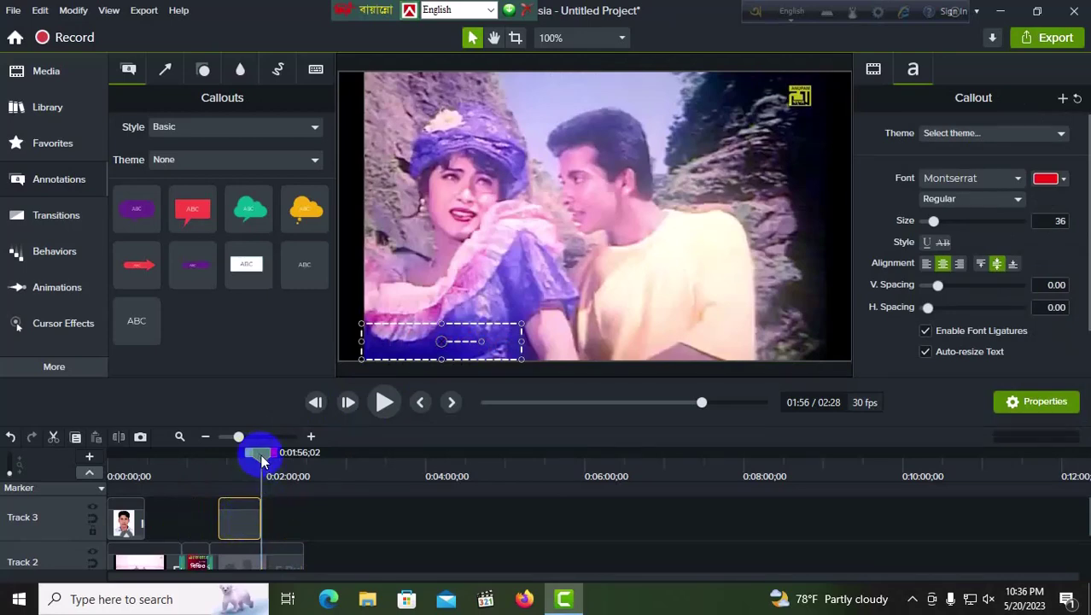
- Play the end of the portrait clip from 0:00:24;28 and preview the callout from 0:01:25;05 to 0:01:36;19
drag(263, 460, 143, 477)
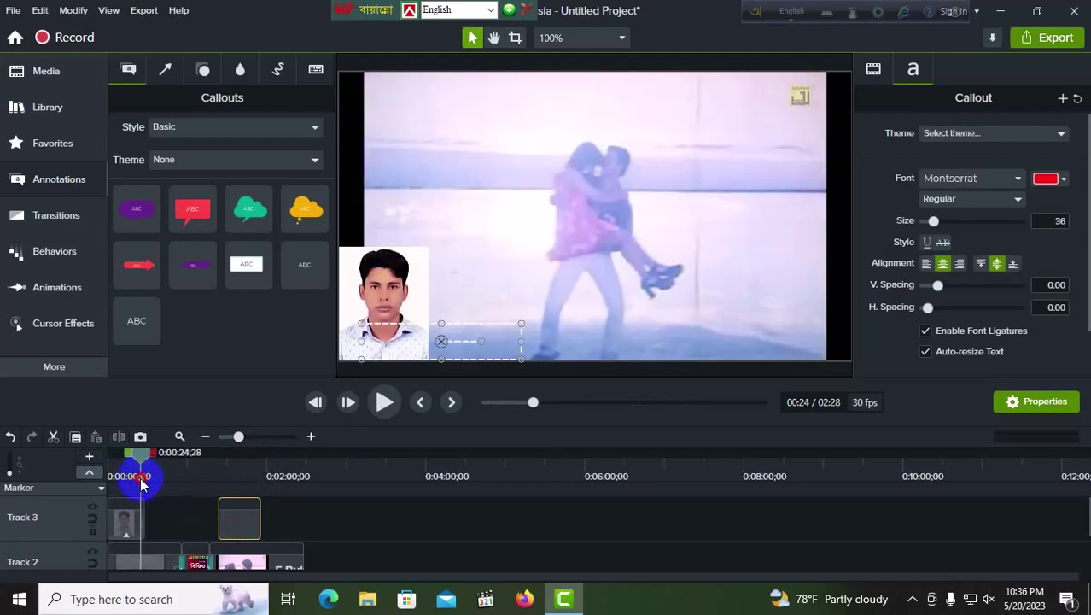
click(384, 403)
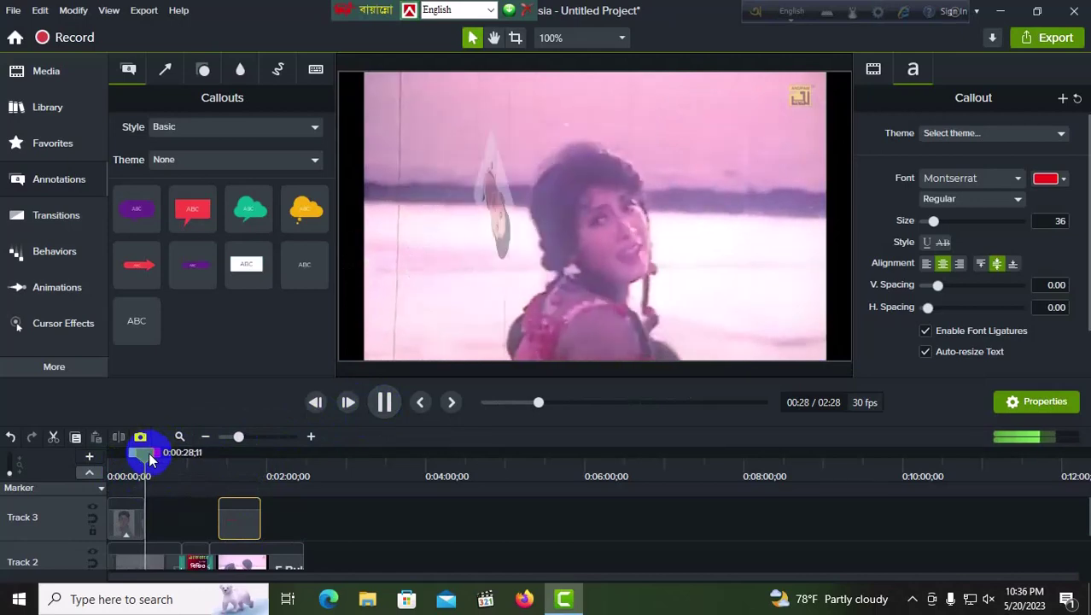
drag(148, 459, 223, 475)
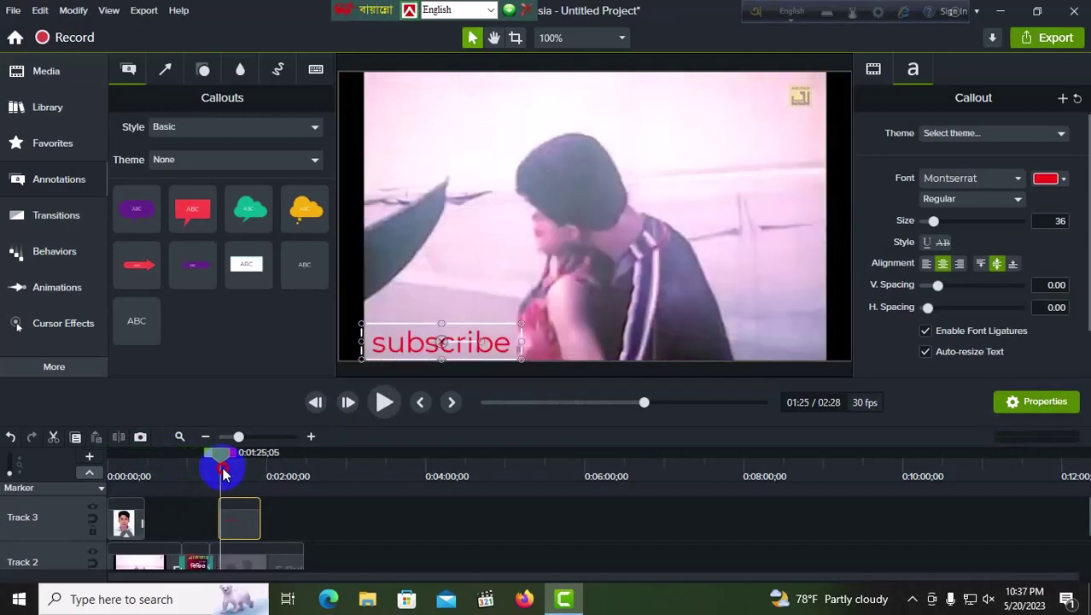
drag(223, 475, 239, 480)
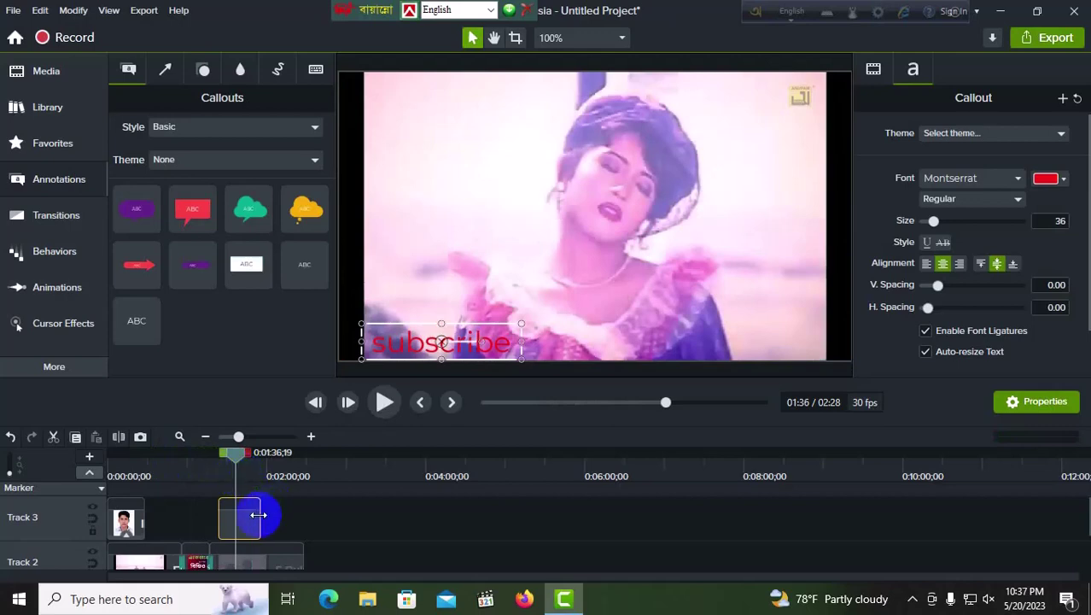
- Shorten the subscribe callout on Track 3 by trimming its end, and return the playhead to 0:00:02;15
drag(258, 515, 258, 515)
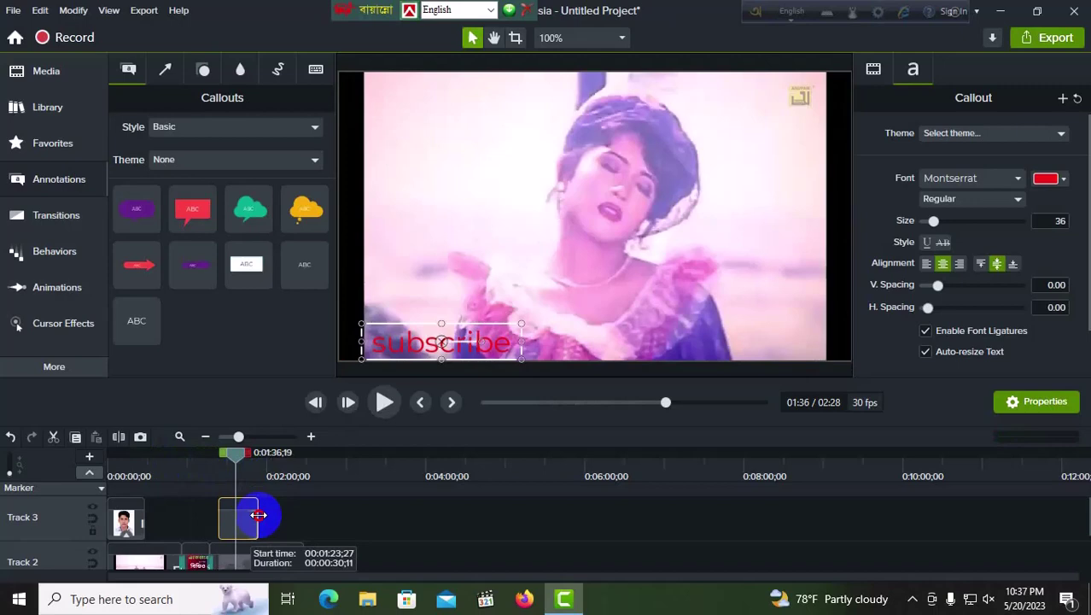
drag(258, 515, 251, 514)
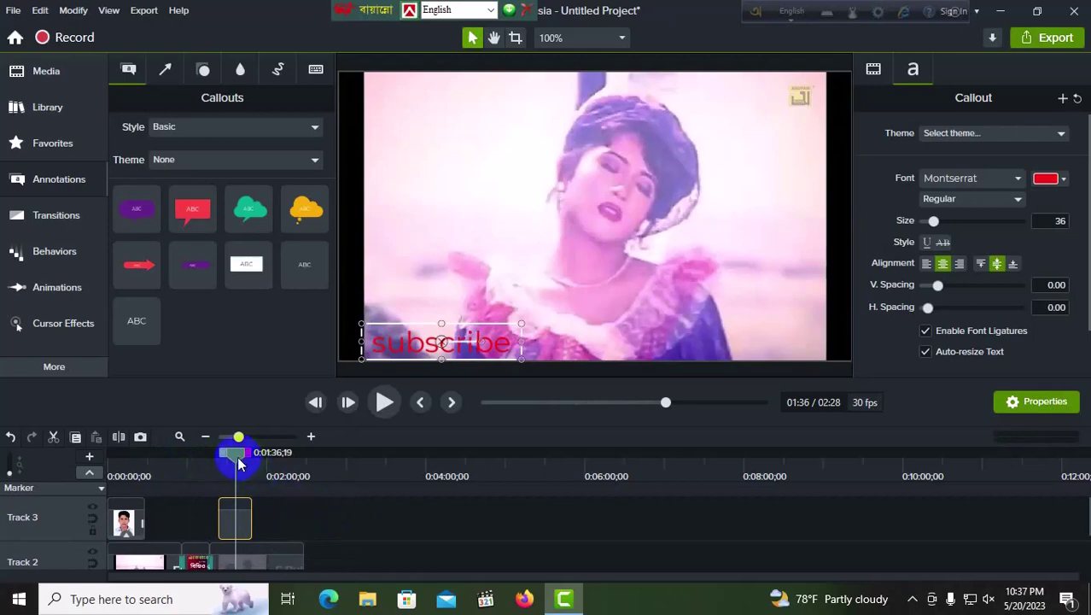
drag(238, 462, 114, 476)
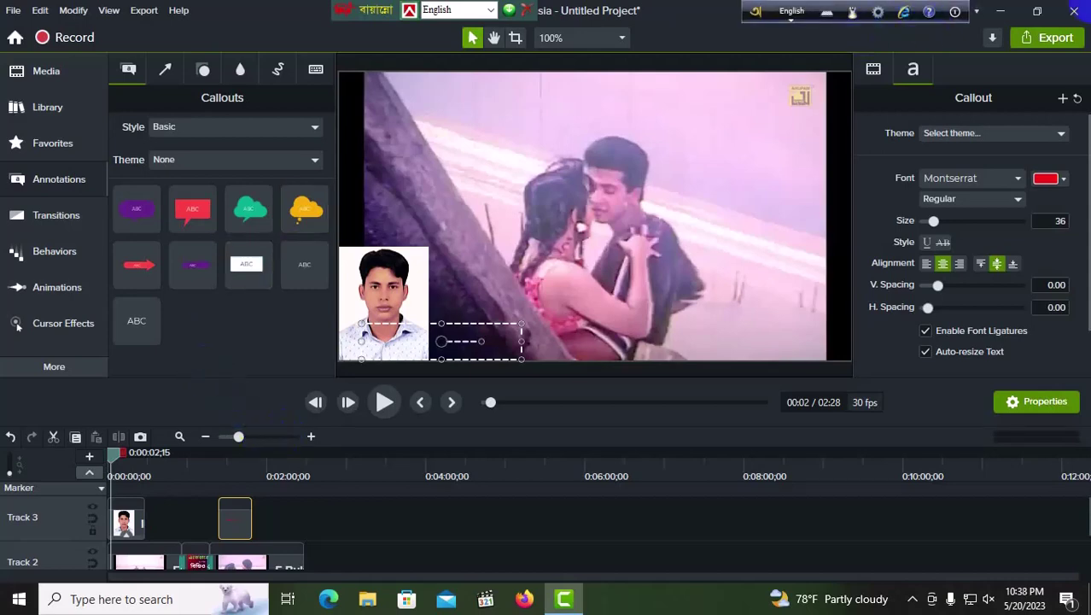
click(1073, 11)
click(595, 355)
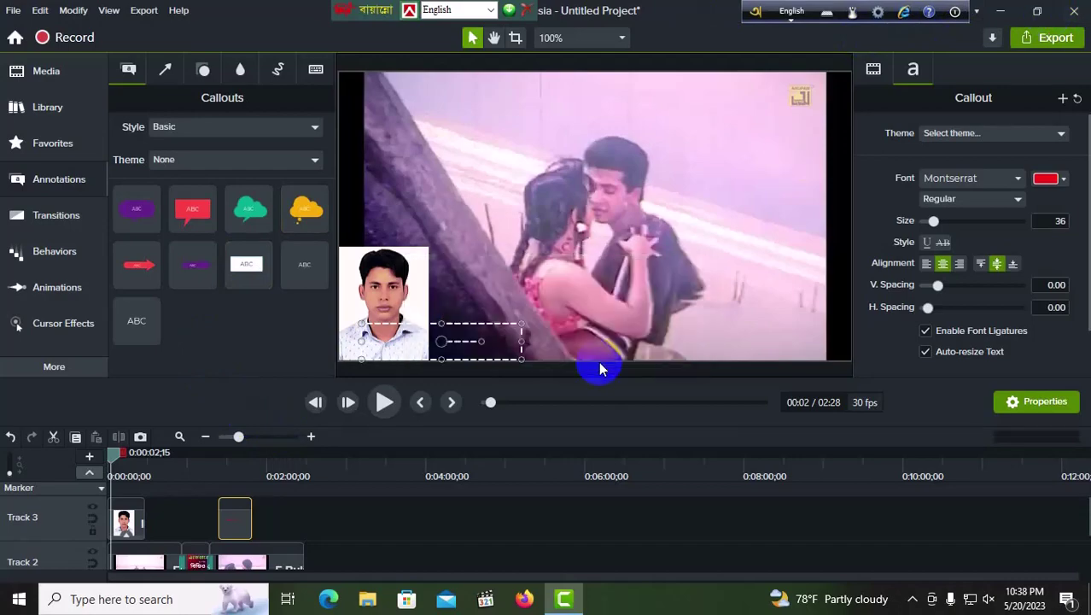